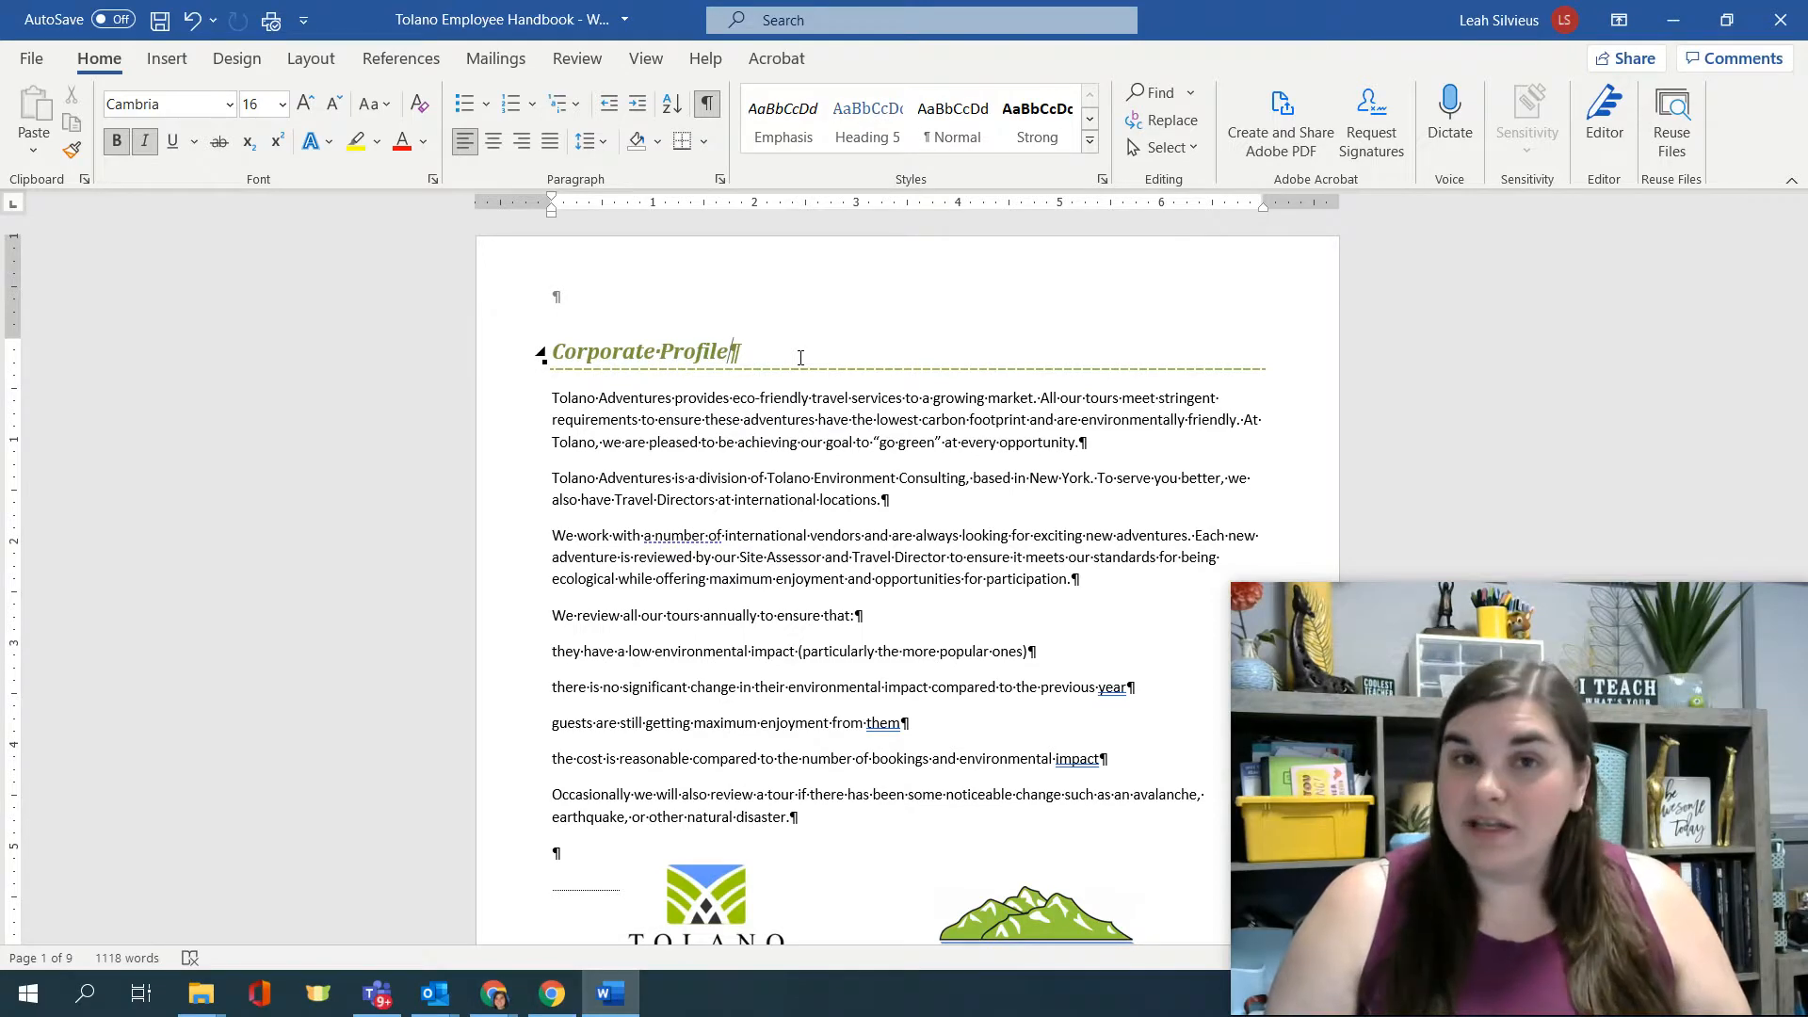
Browse the built-in cover page designs and insert the Retrospect cover page at the start of the handbook.
{"action": "left_click", "coordinate": [165, 60]}
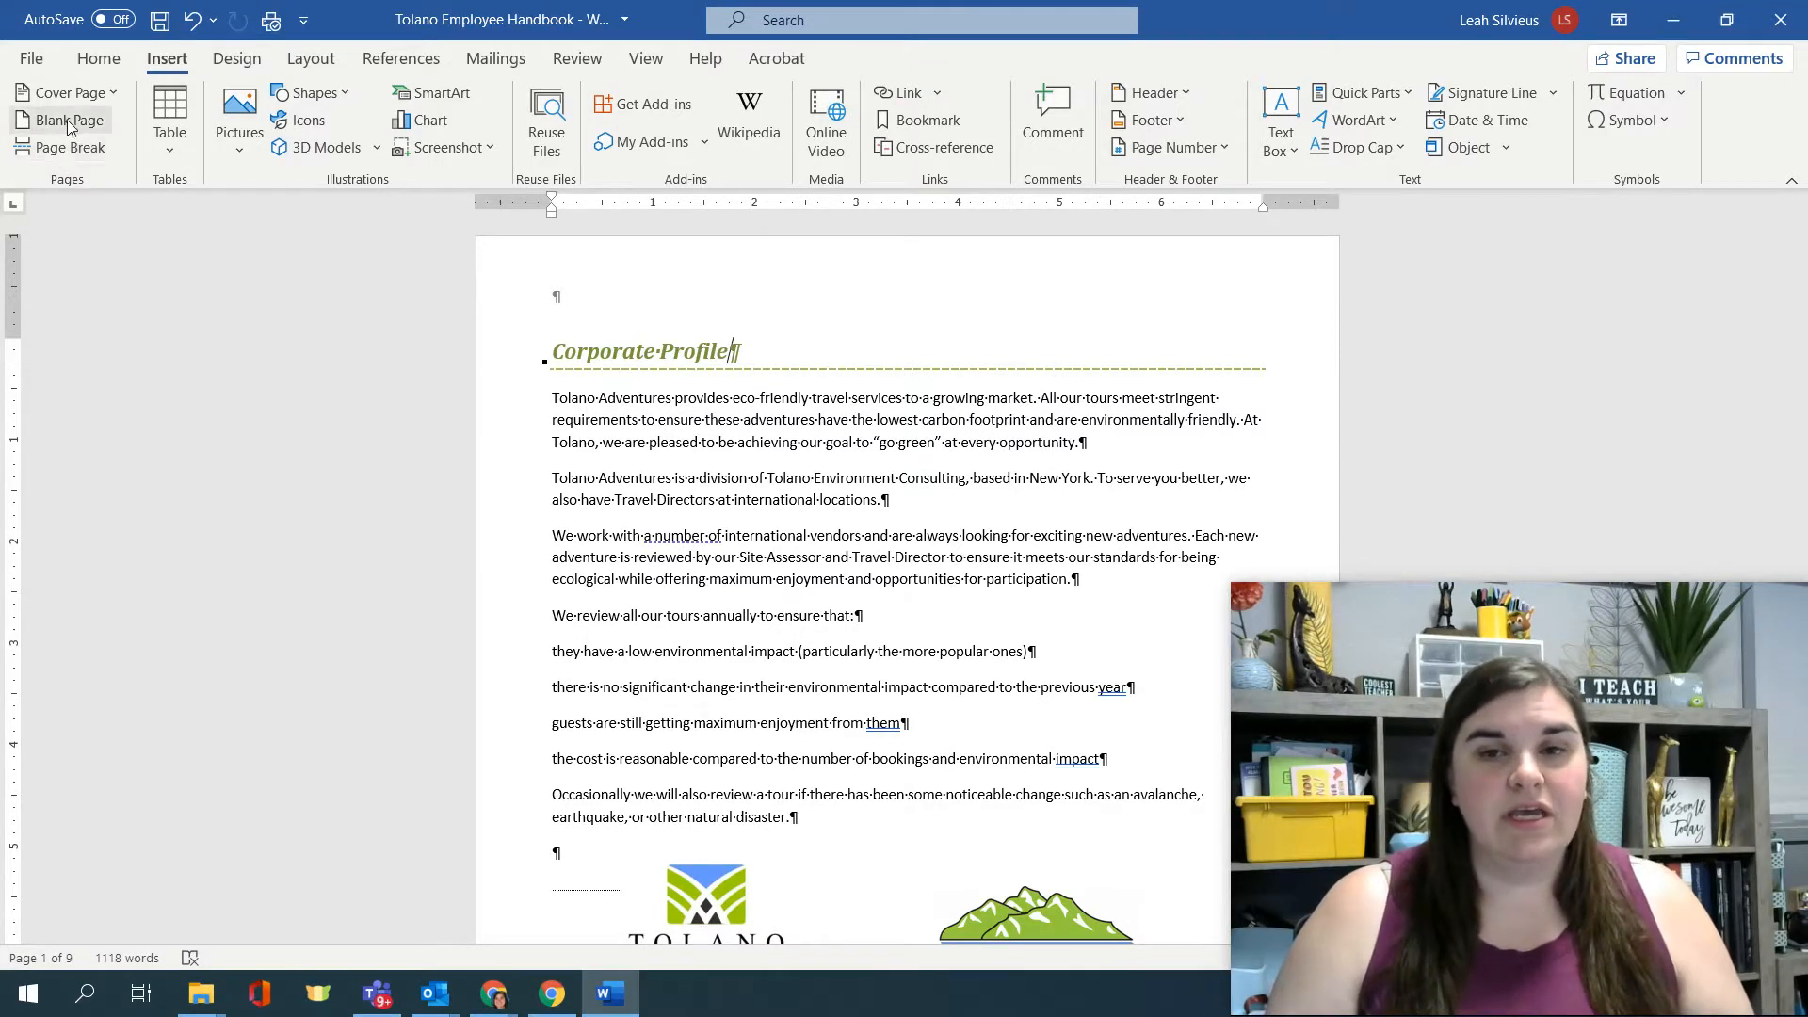
{"action": "left_click", "coordinate": [87, 97]}
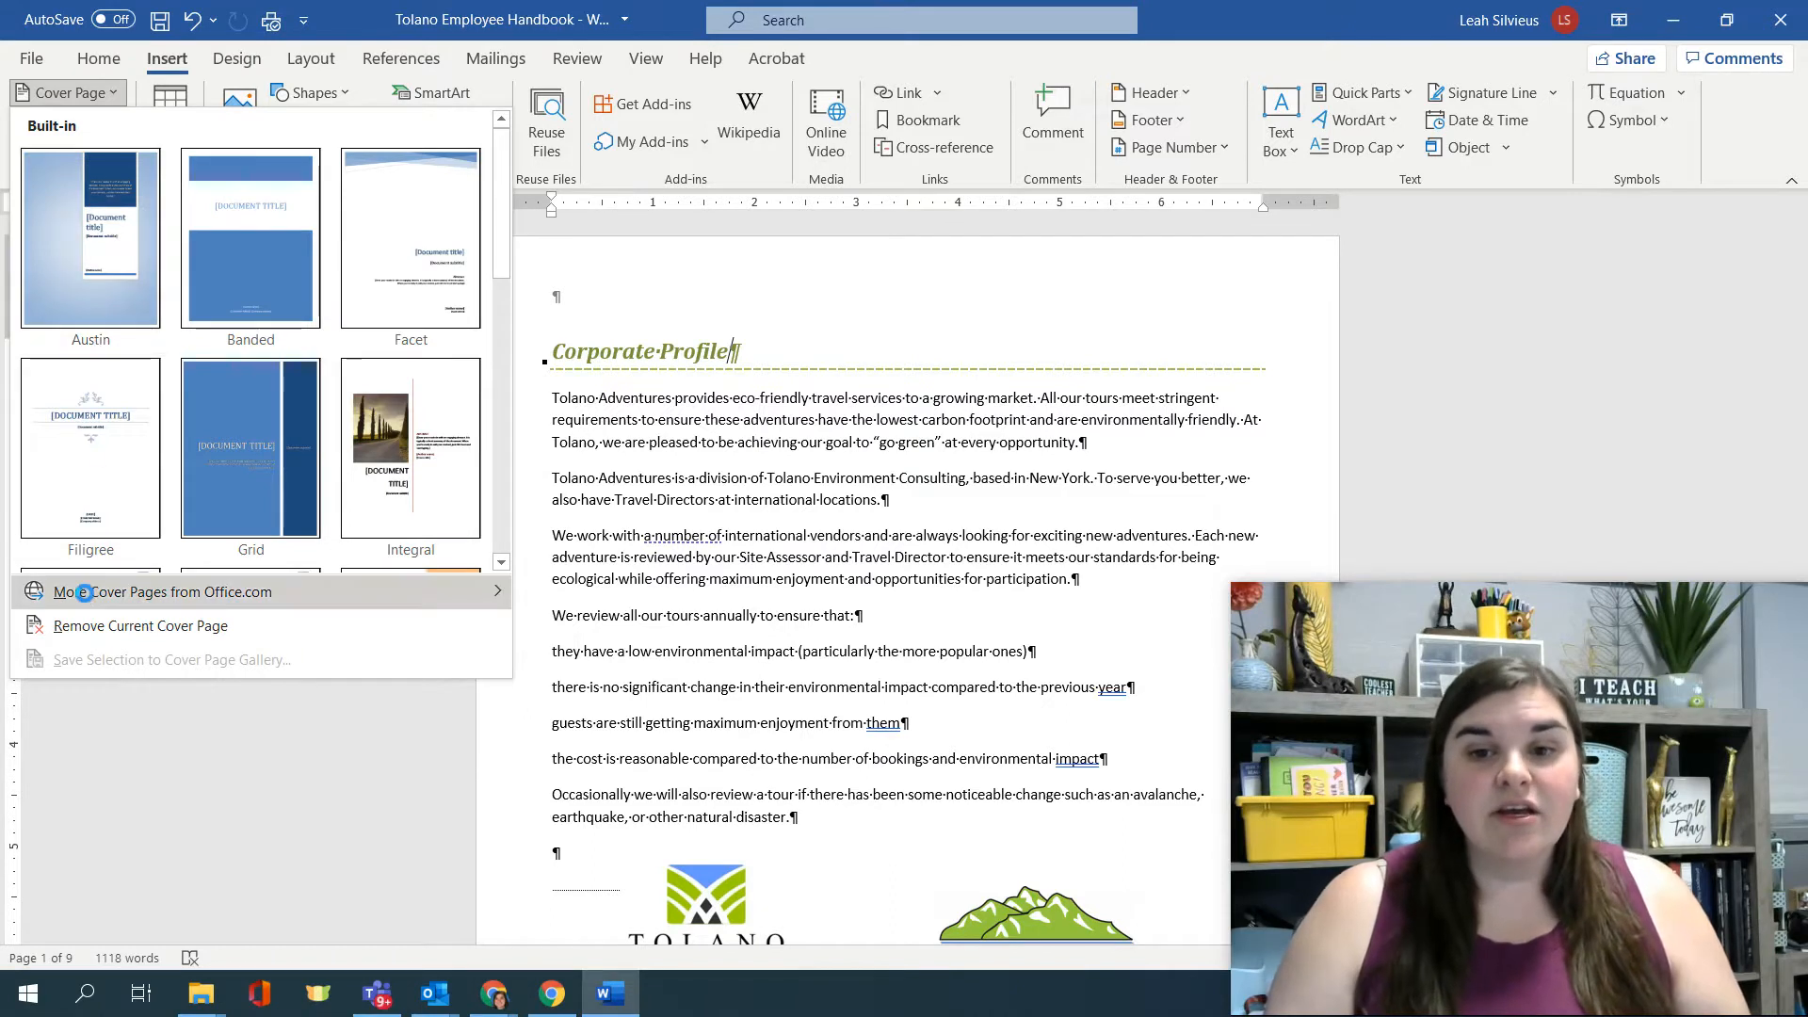
{"action": "mouse_move", "coordinate": [87, 599]}
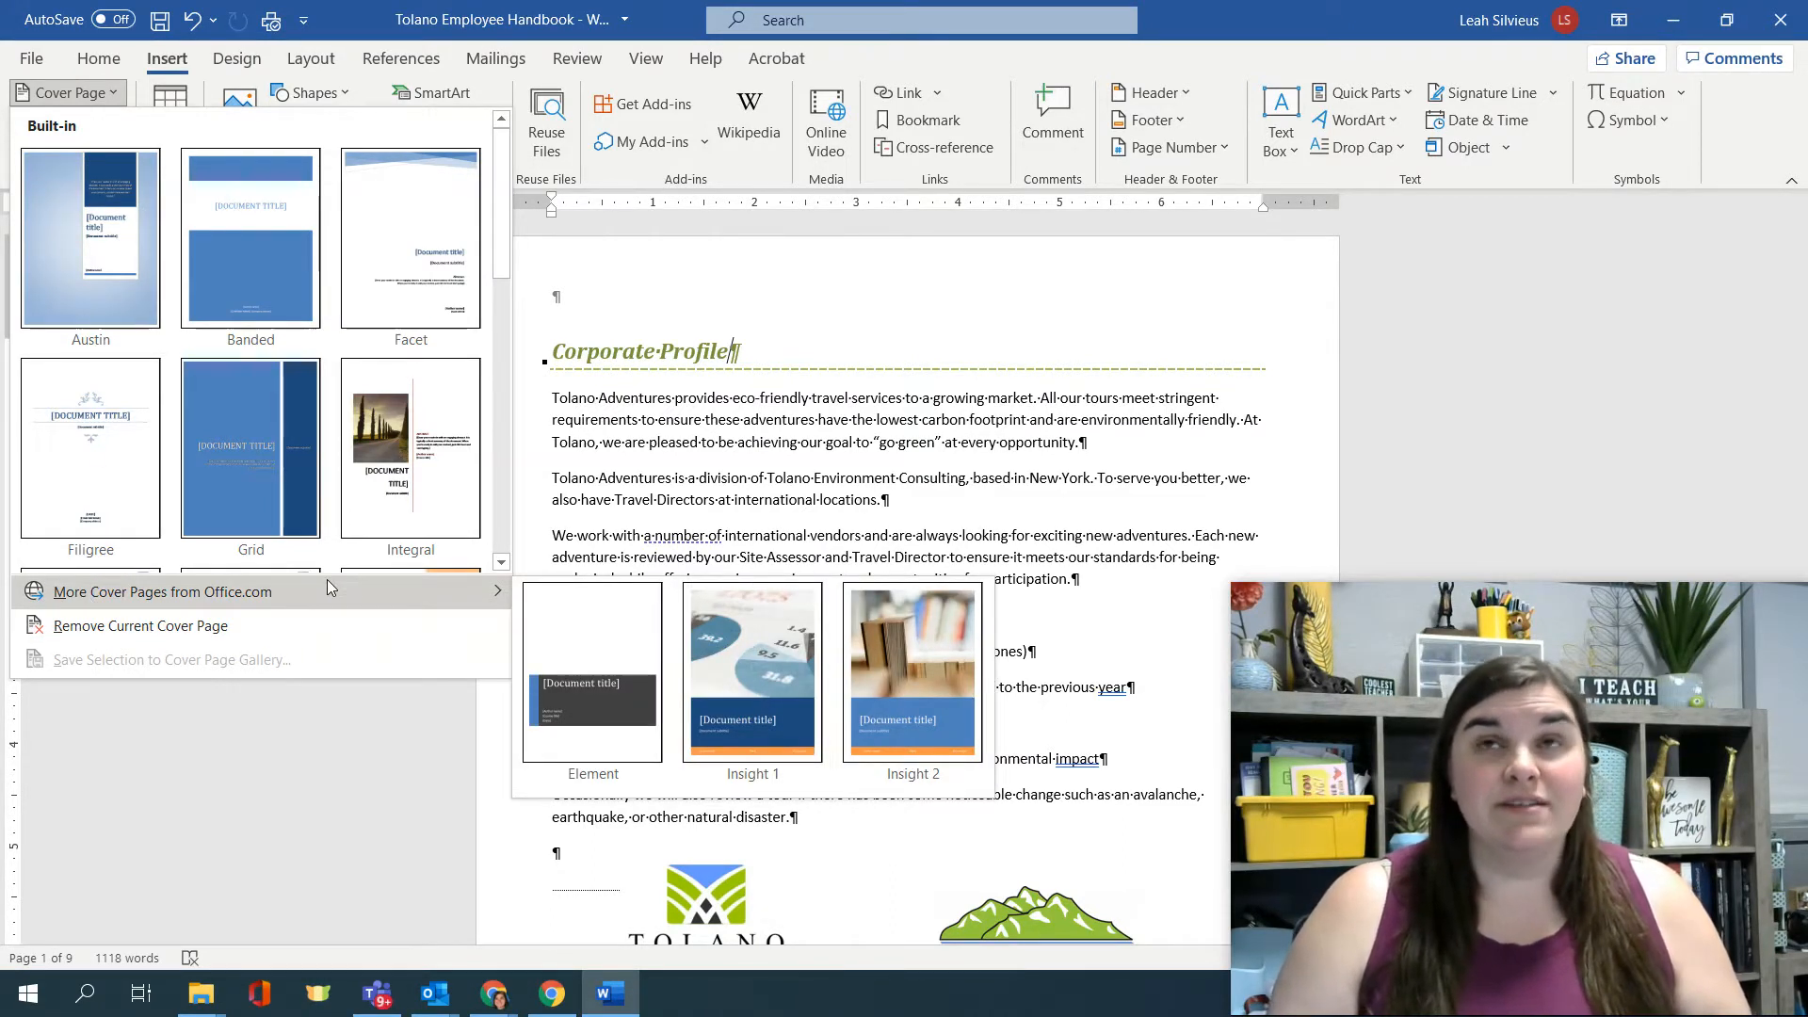
{"action": "scroll", "coordinate": [340, 465], "scroll_direction": "down", "scroll_amount": 5}
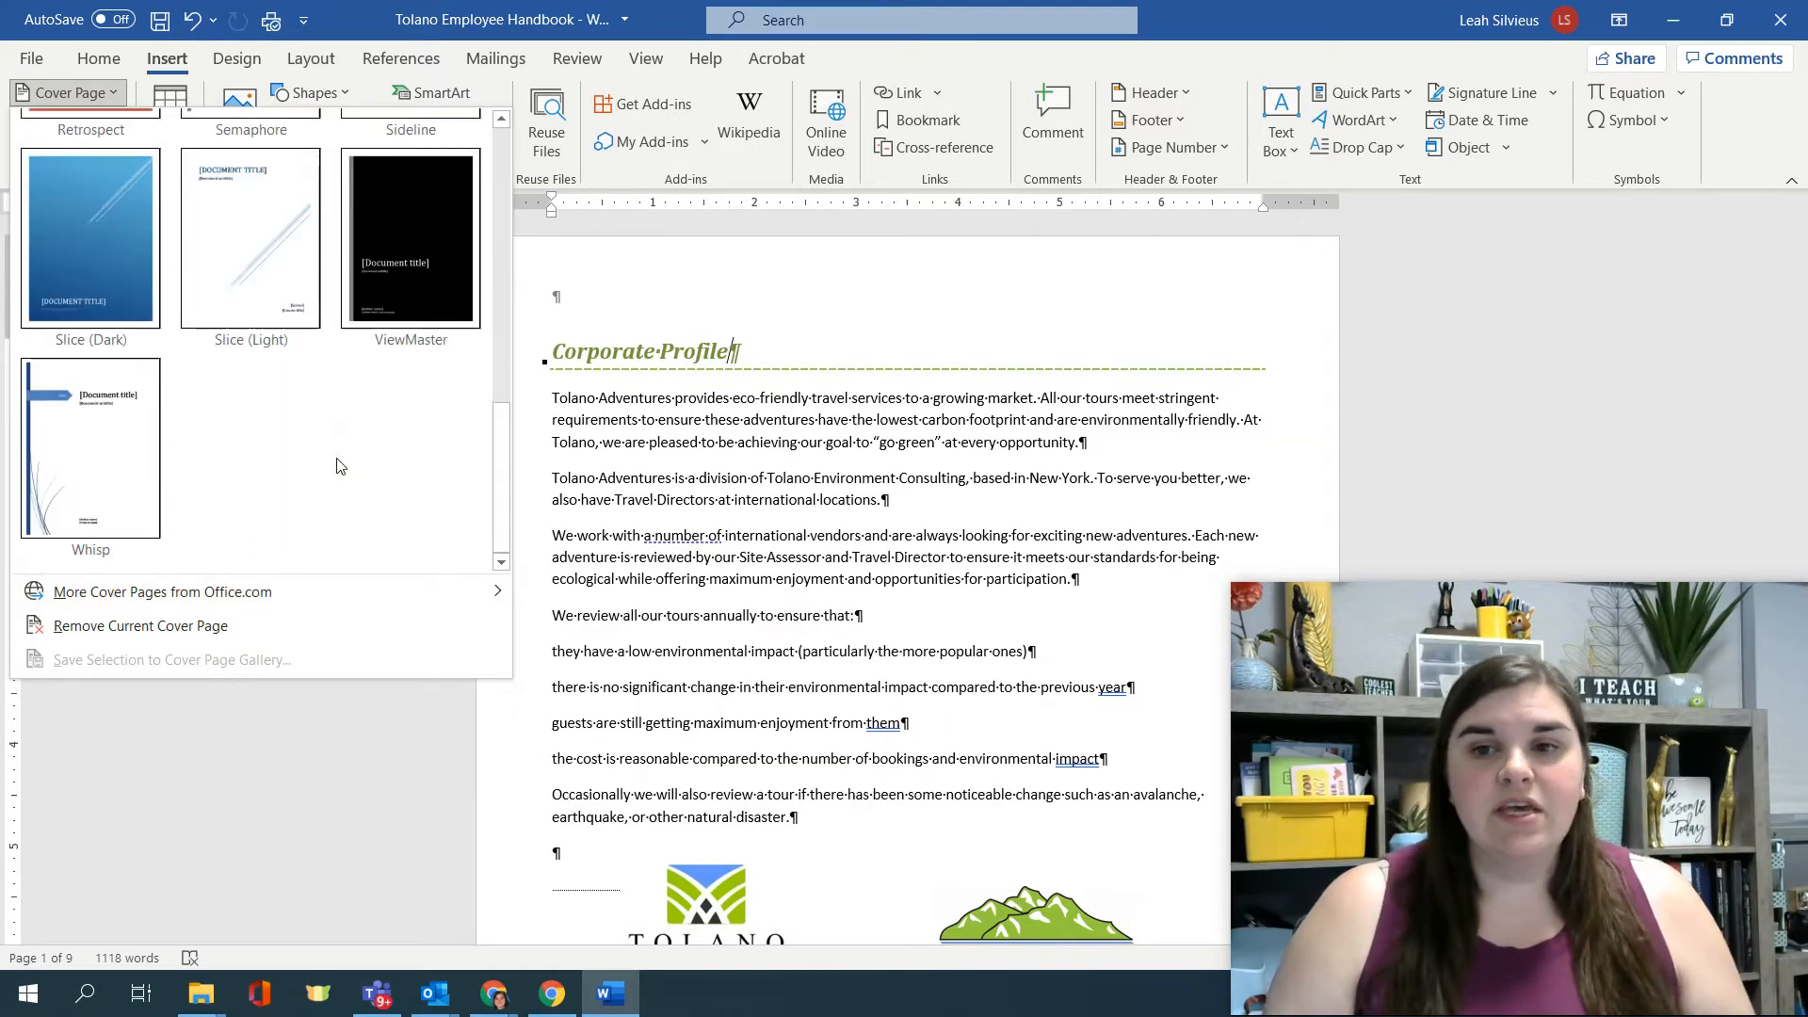
{"action": "scroll", "coordinate": [340, 465], "scroll_direction": "up", "scroll_amount": 3}
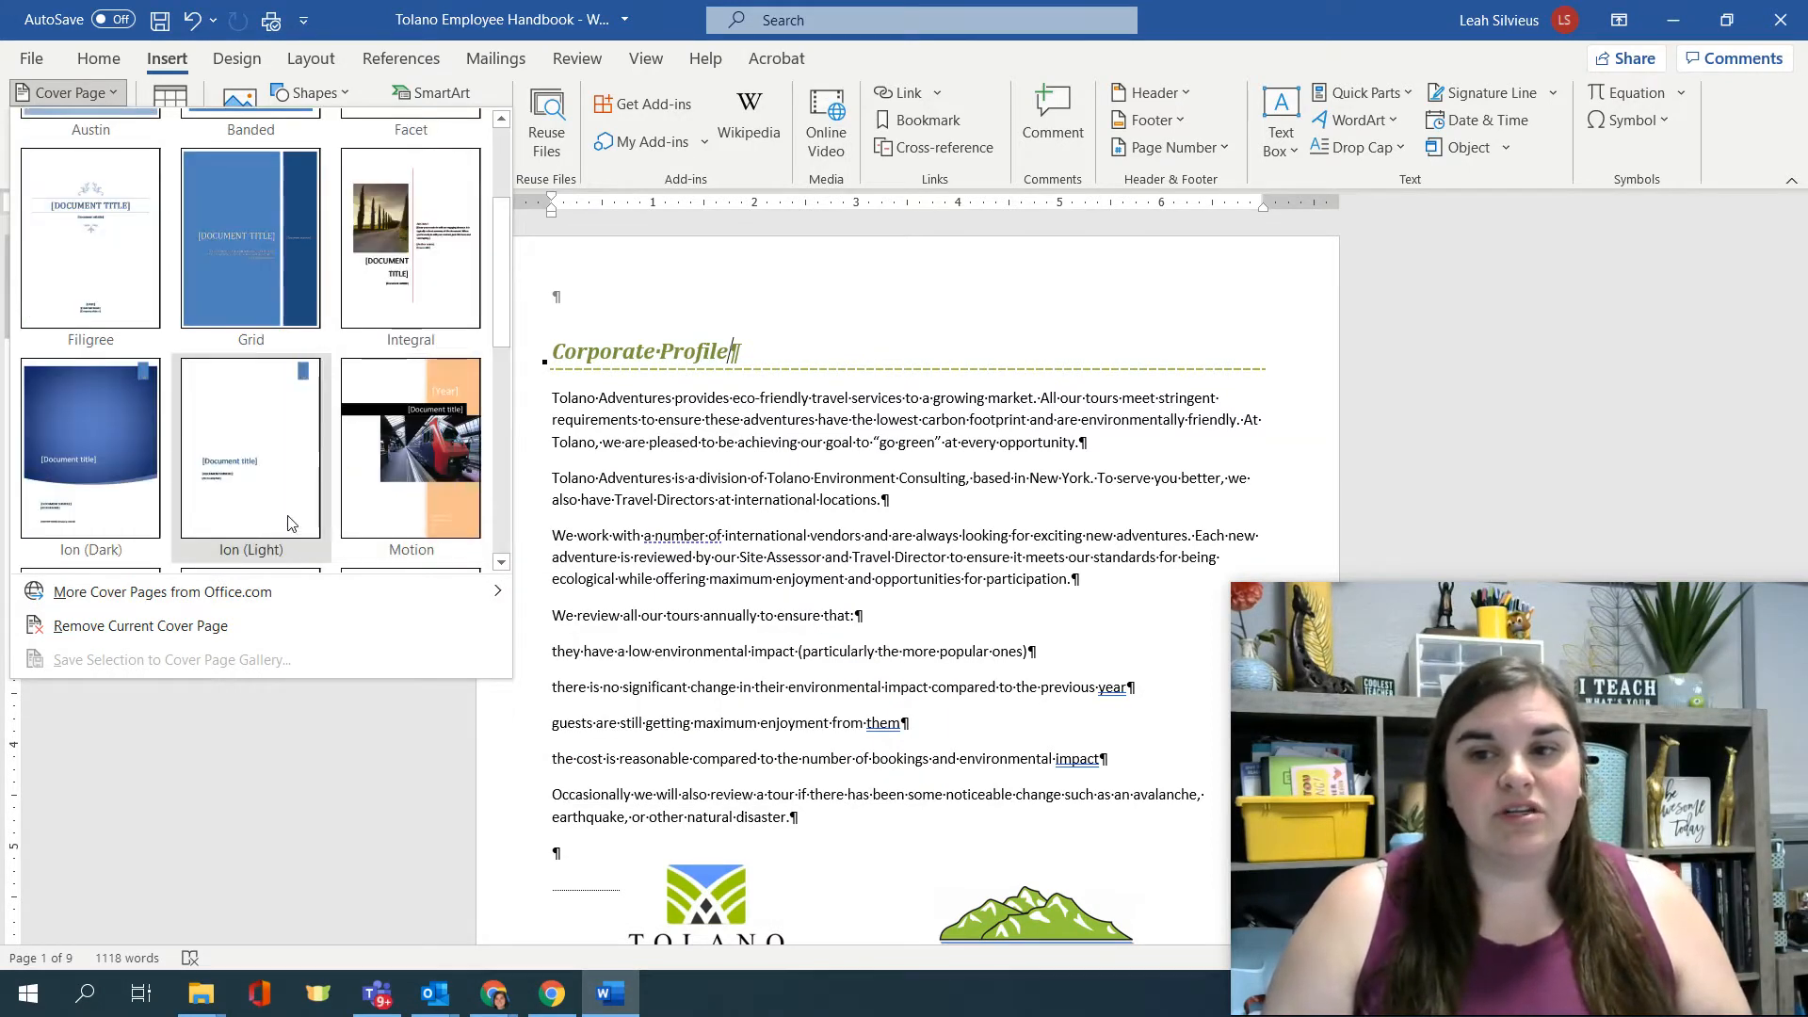
{"action": "scroll", "coordinate": [287, 496], "scroll_direction": "up", "scroll_amount": 2}
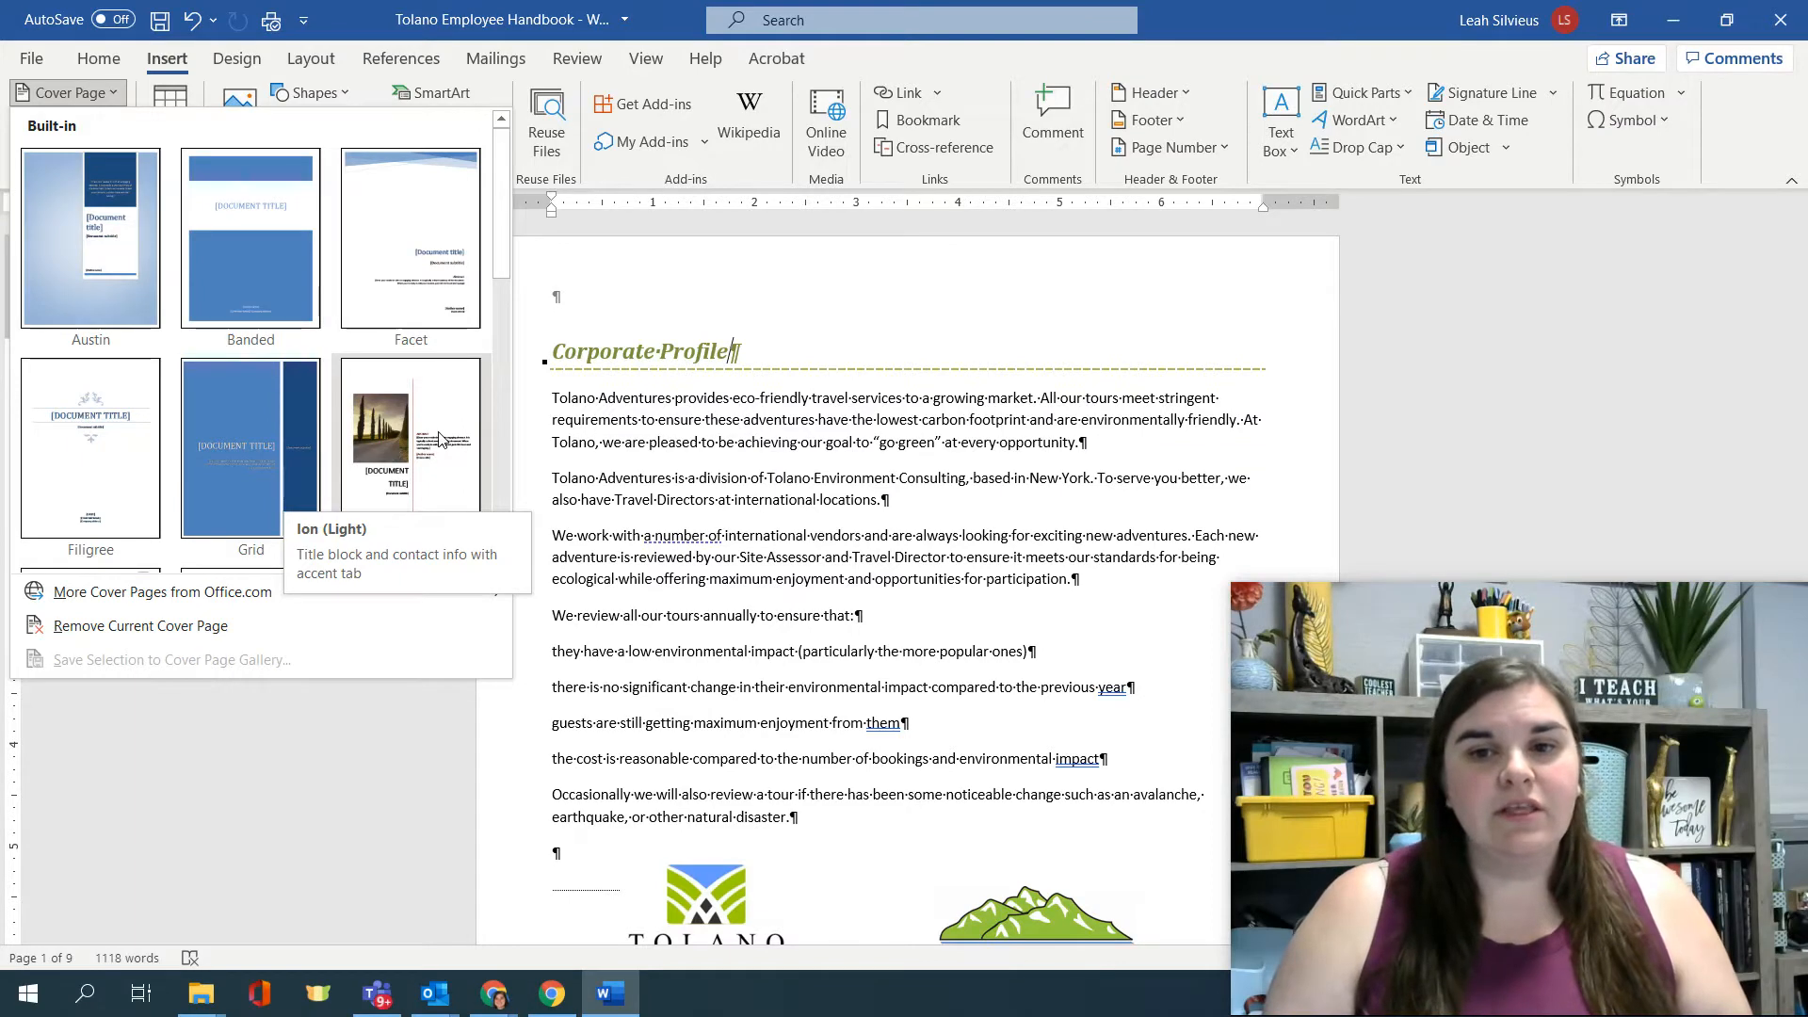
{"action": "scroll", "coordinate": [438, 431], "scroll_direction": "down", "scroll_amount": 3}
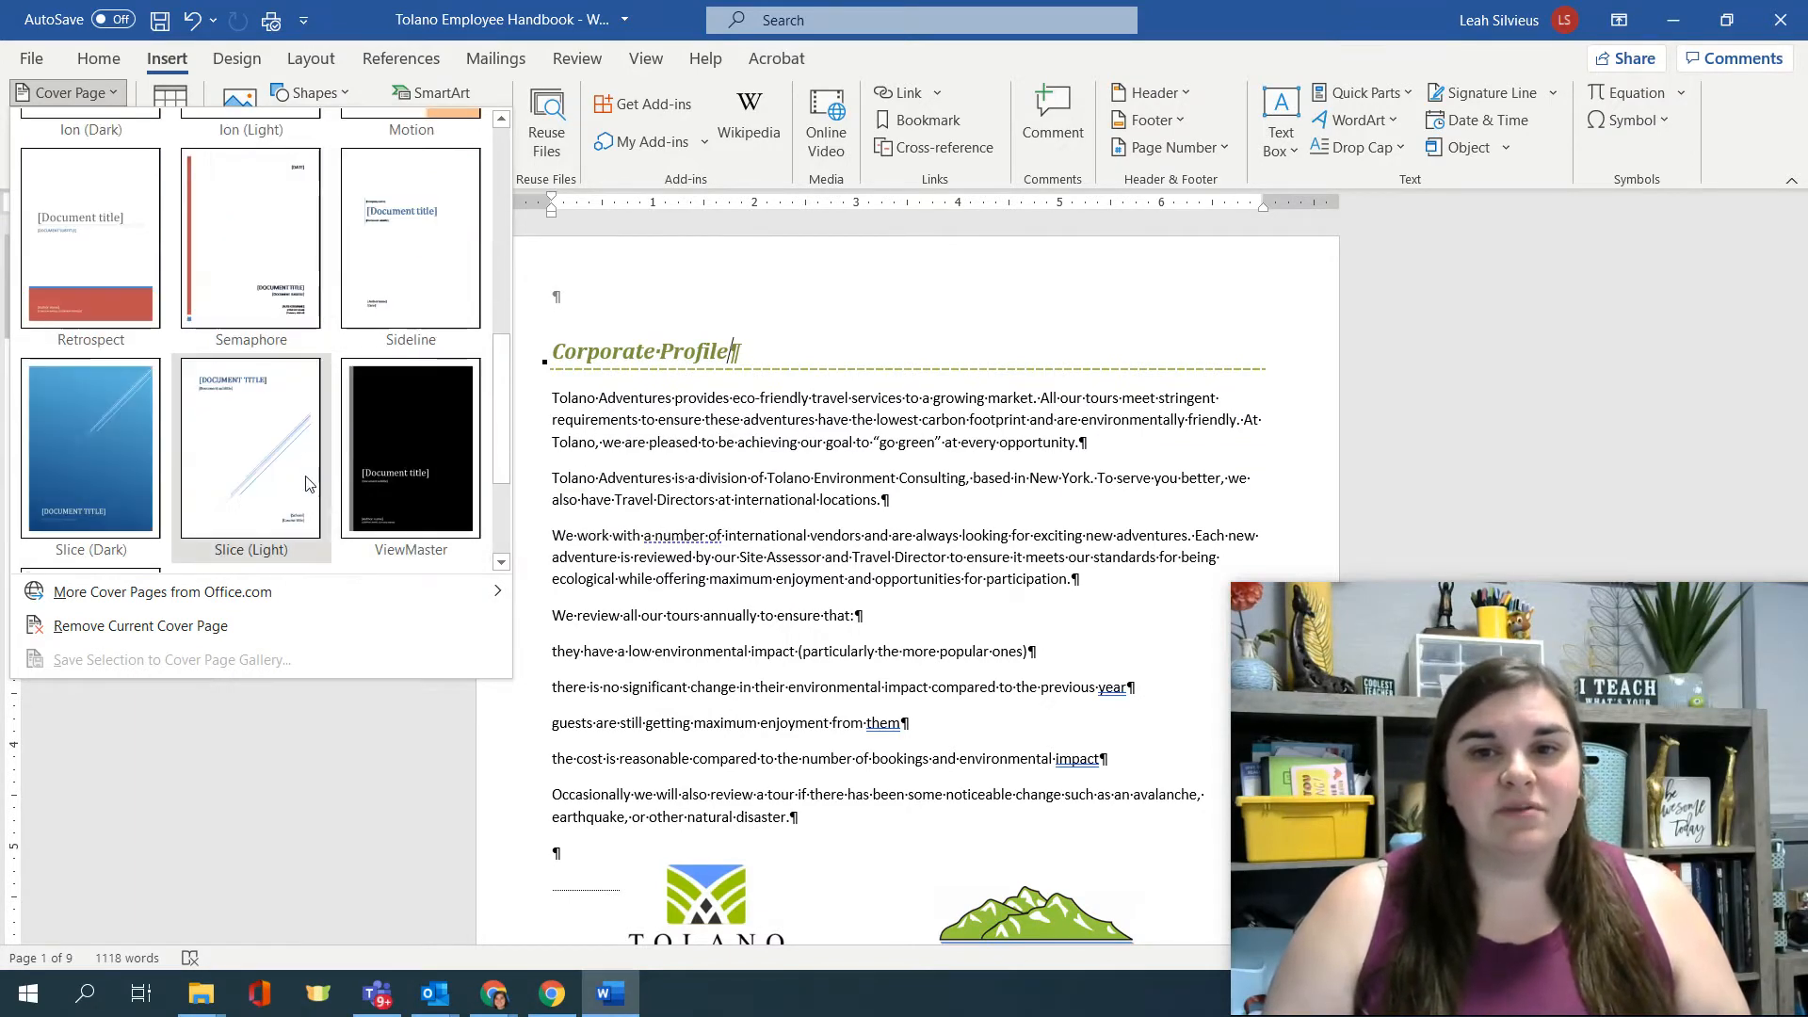
{"action": "left_click", "coordinate": [117, 277]}
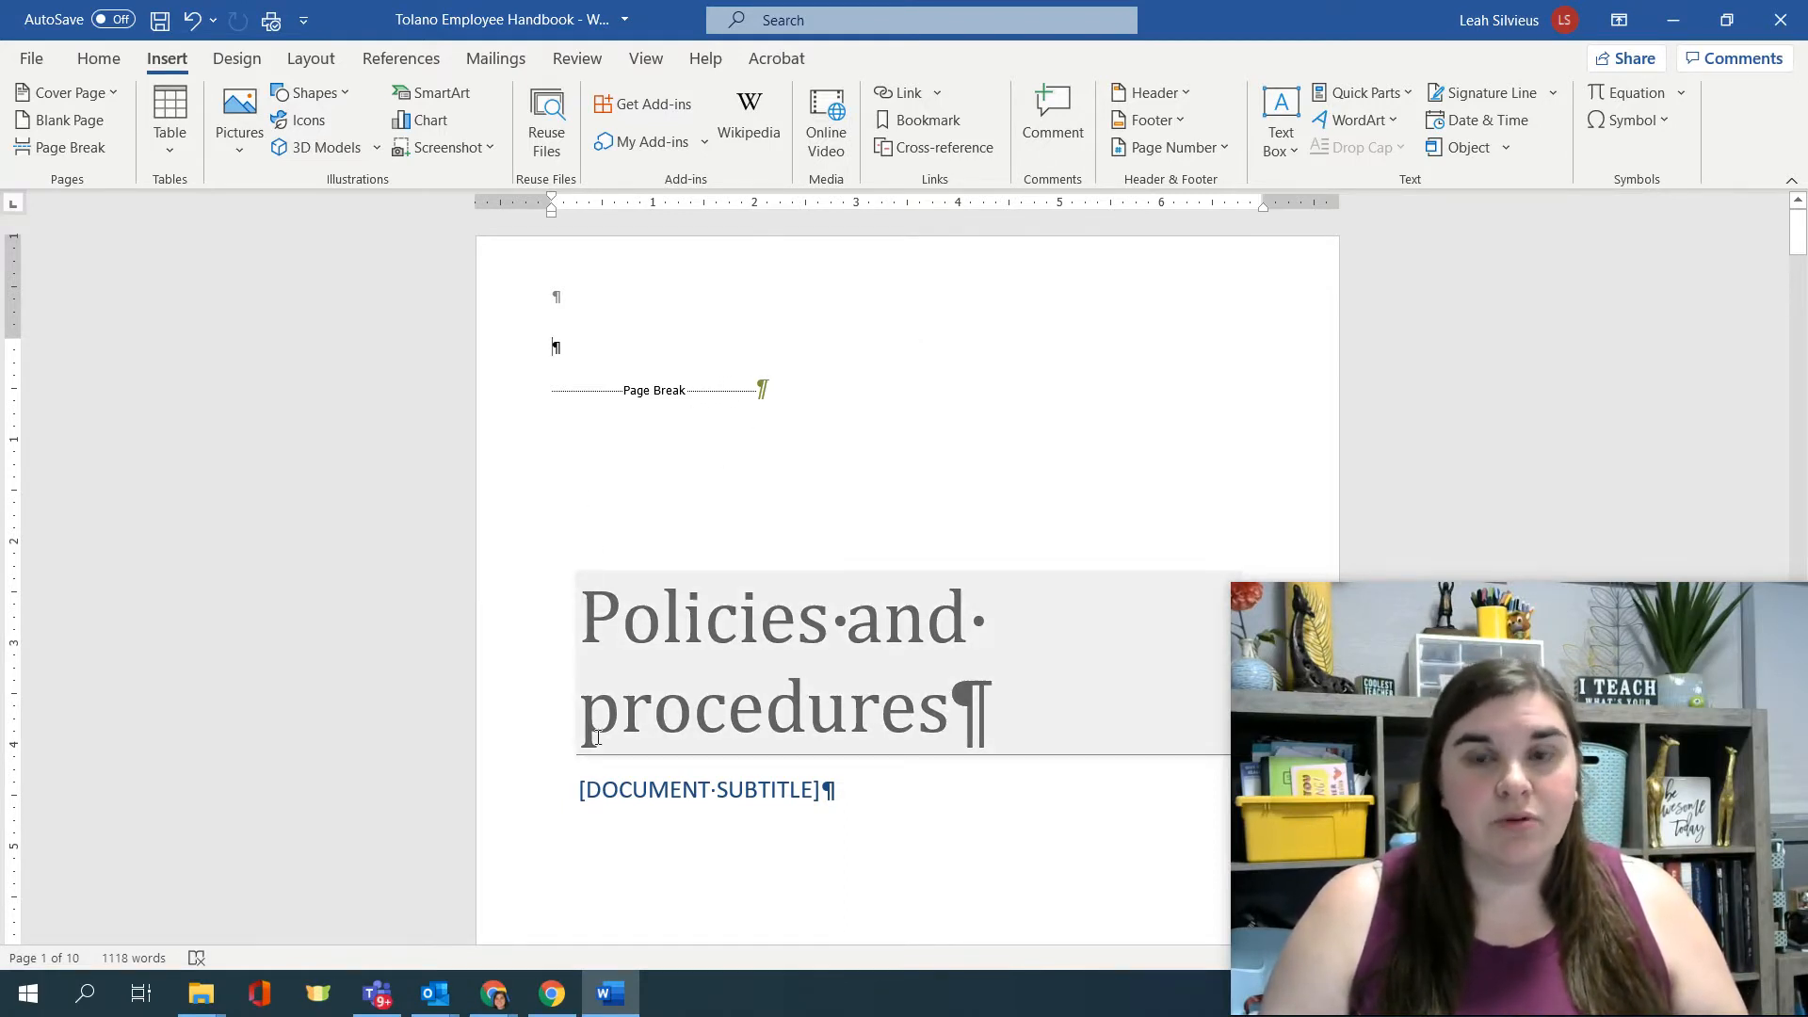
Examine the new cover page's title and company block and the start of the Corporate Profile page that follows.
{"action": "left_click", "coordinate": [553, 387]}
{"action": "scroll", "coordinate": [553, 394], "scroll_direction": "down", "scroll_amount": 1}
{"action": "scroll", "coordinate": [565, 414], "scroll_direction": "down", "scroll_amount": 4}
{"action": "left_click", "coordinate": [562, 463]}
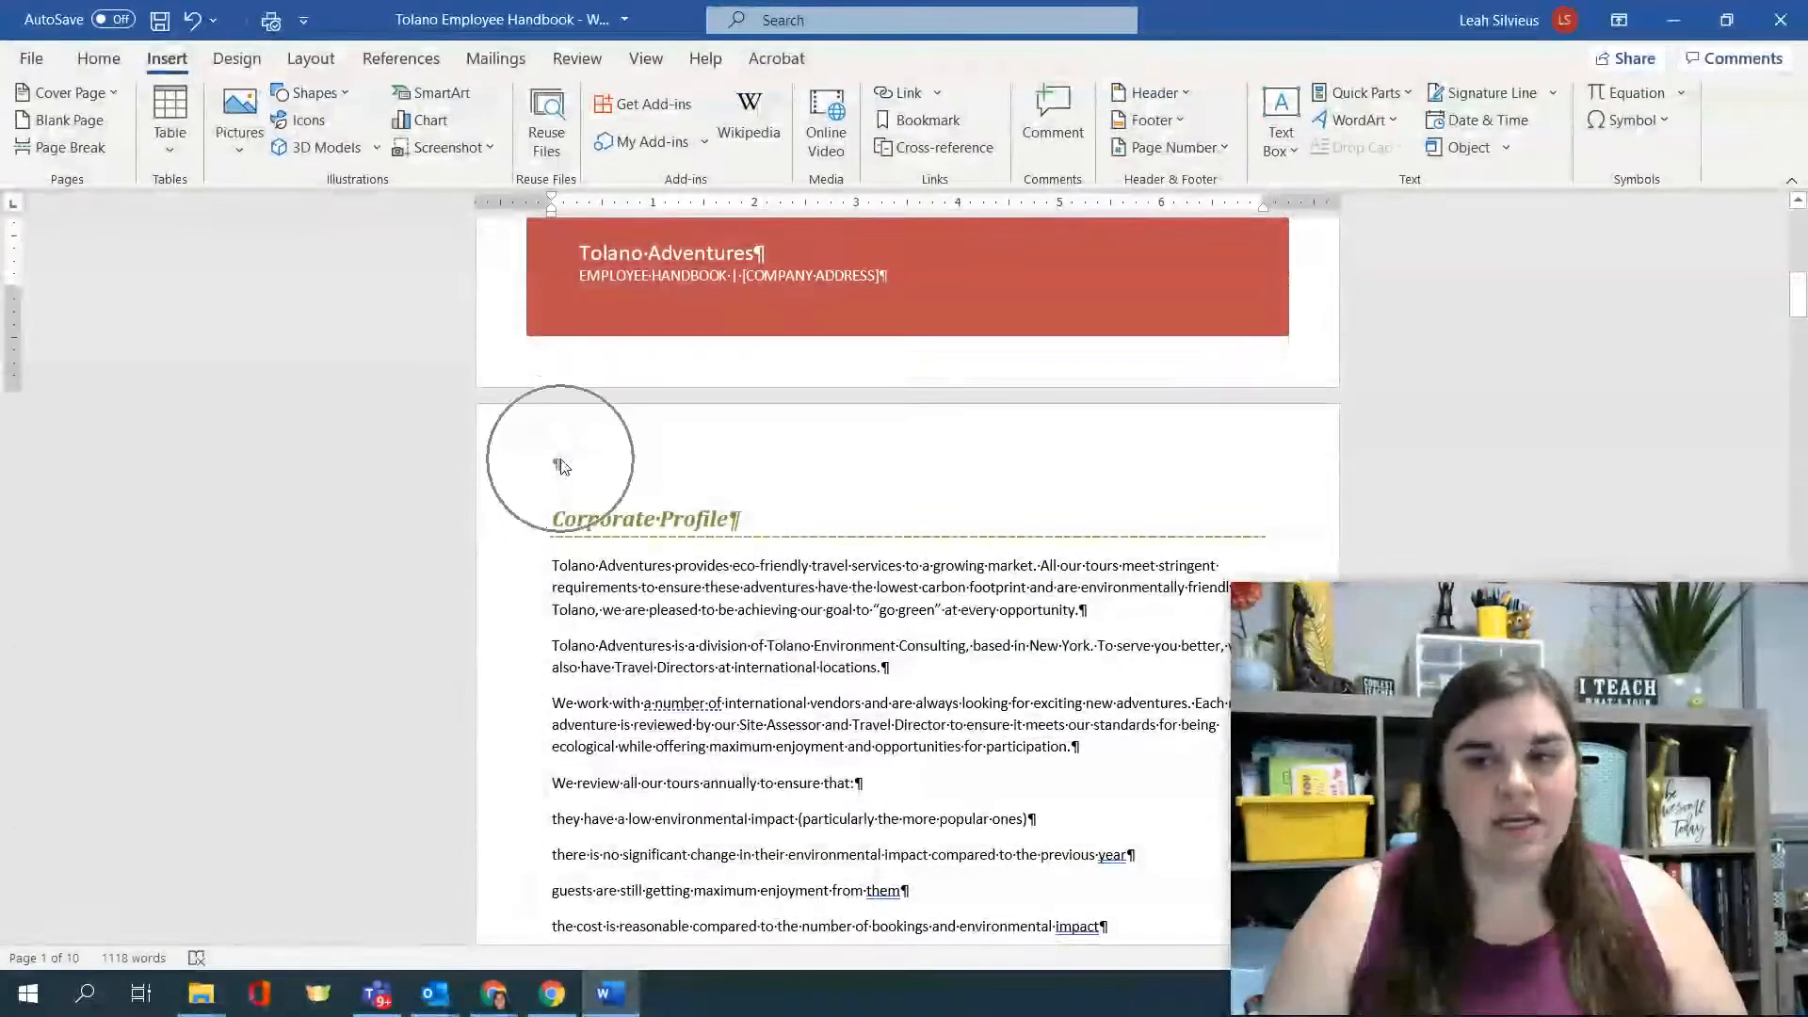
{"action": "scroll", "coordinate": [568, 461], "scroll_direction": "up", "scroll_amount": 5}
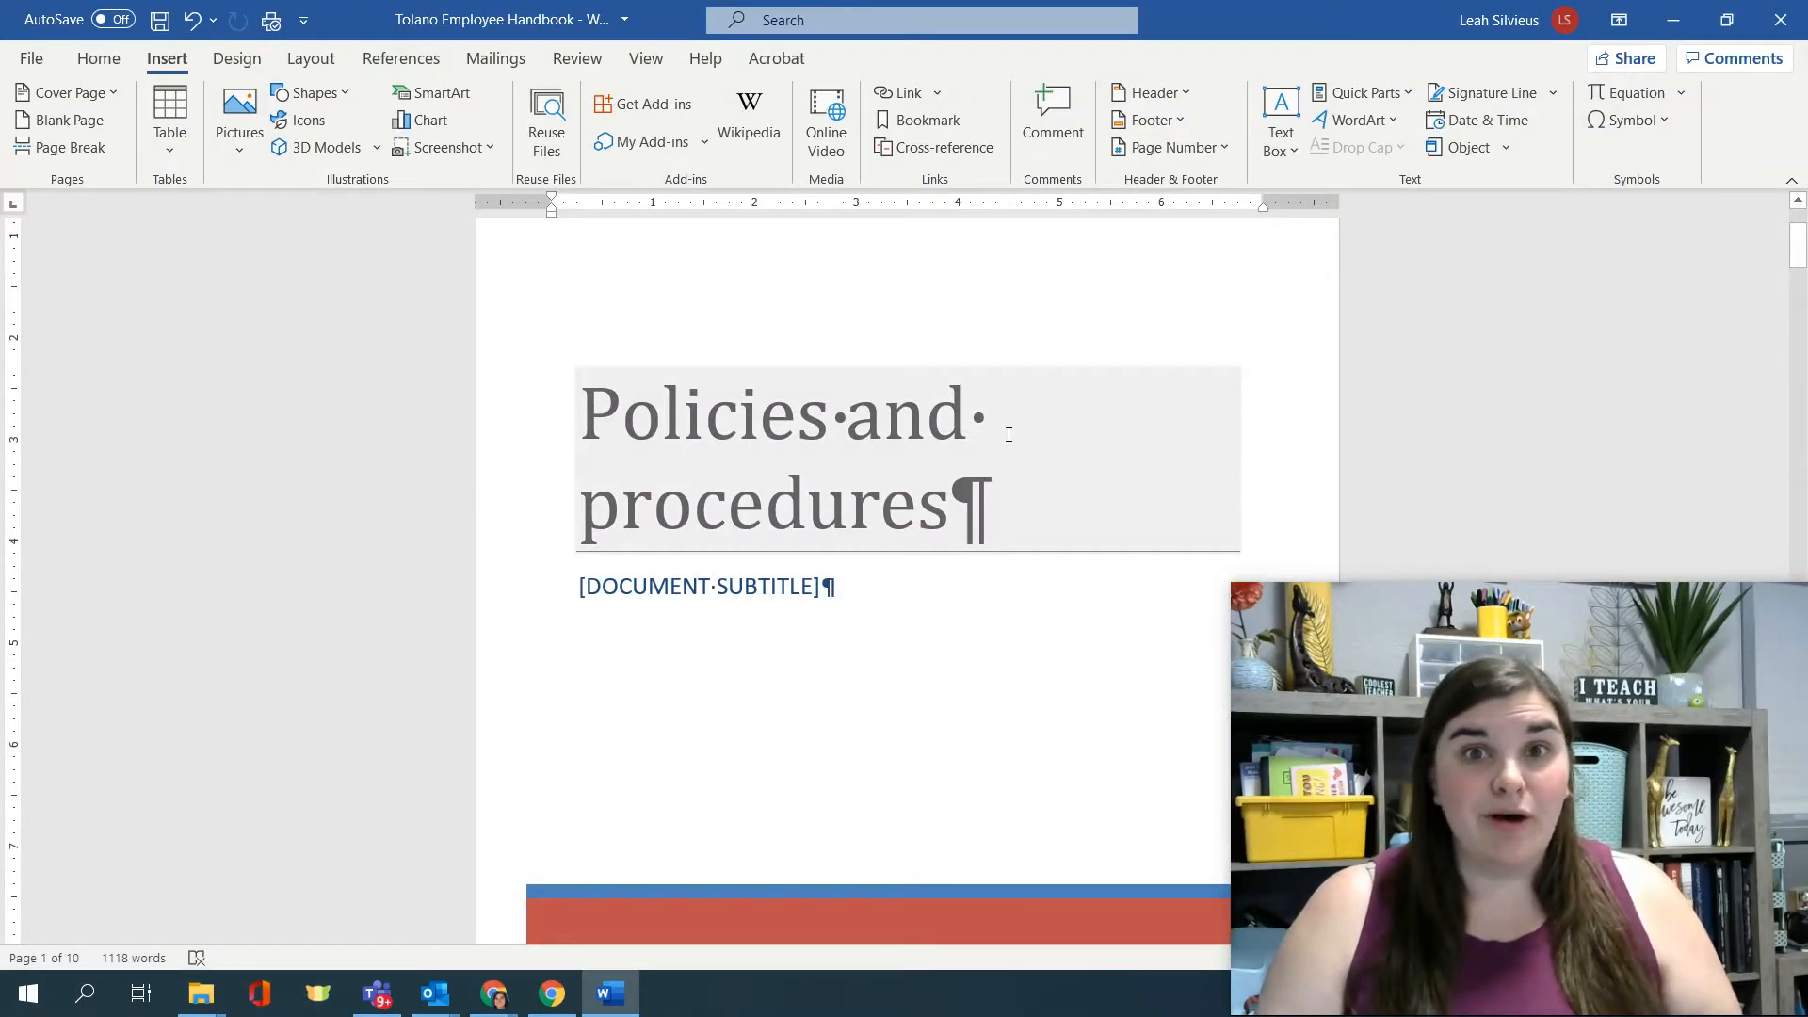
{"action": "left_click", "coordinate": [677, 475]}
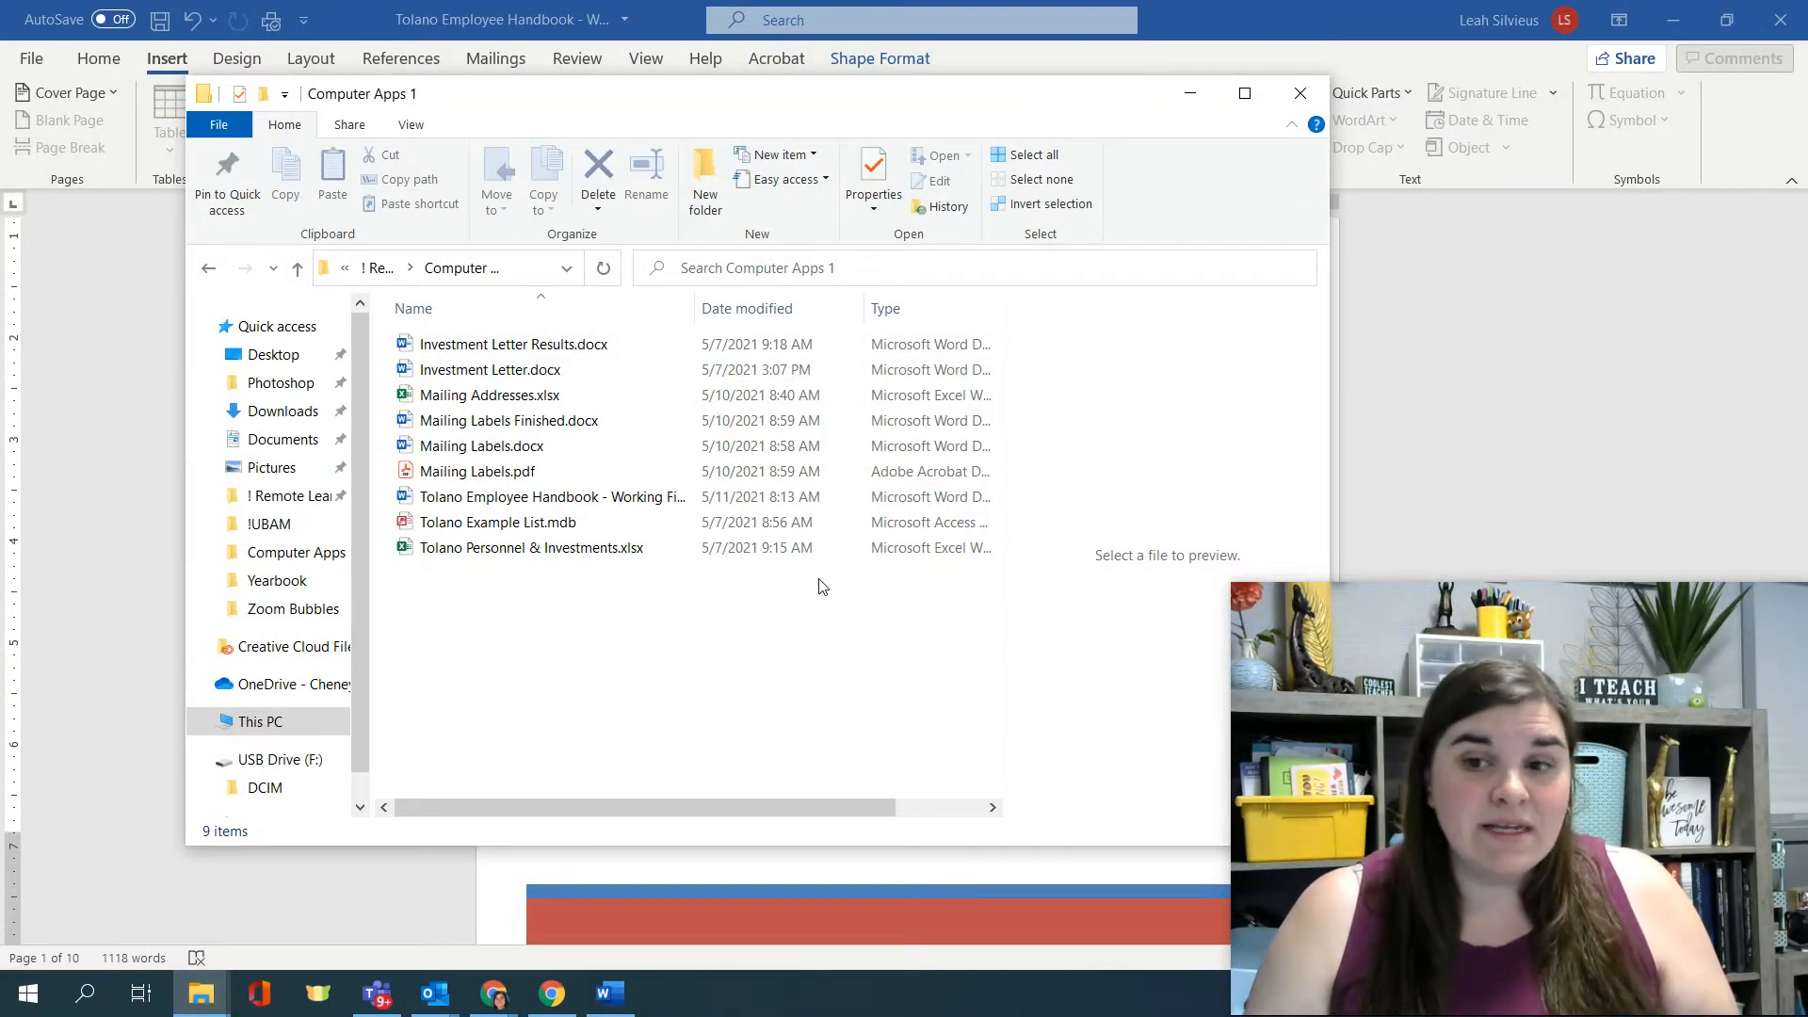
In File Explorer, open the properties of the Tolano Employee Handbook - Working File document and examine its general file information.
{"action": "left_click", "coordinate": [767, 499]}
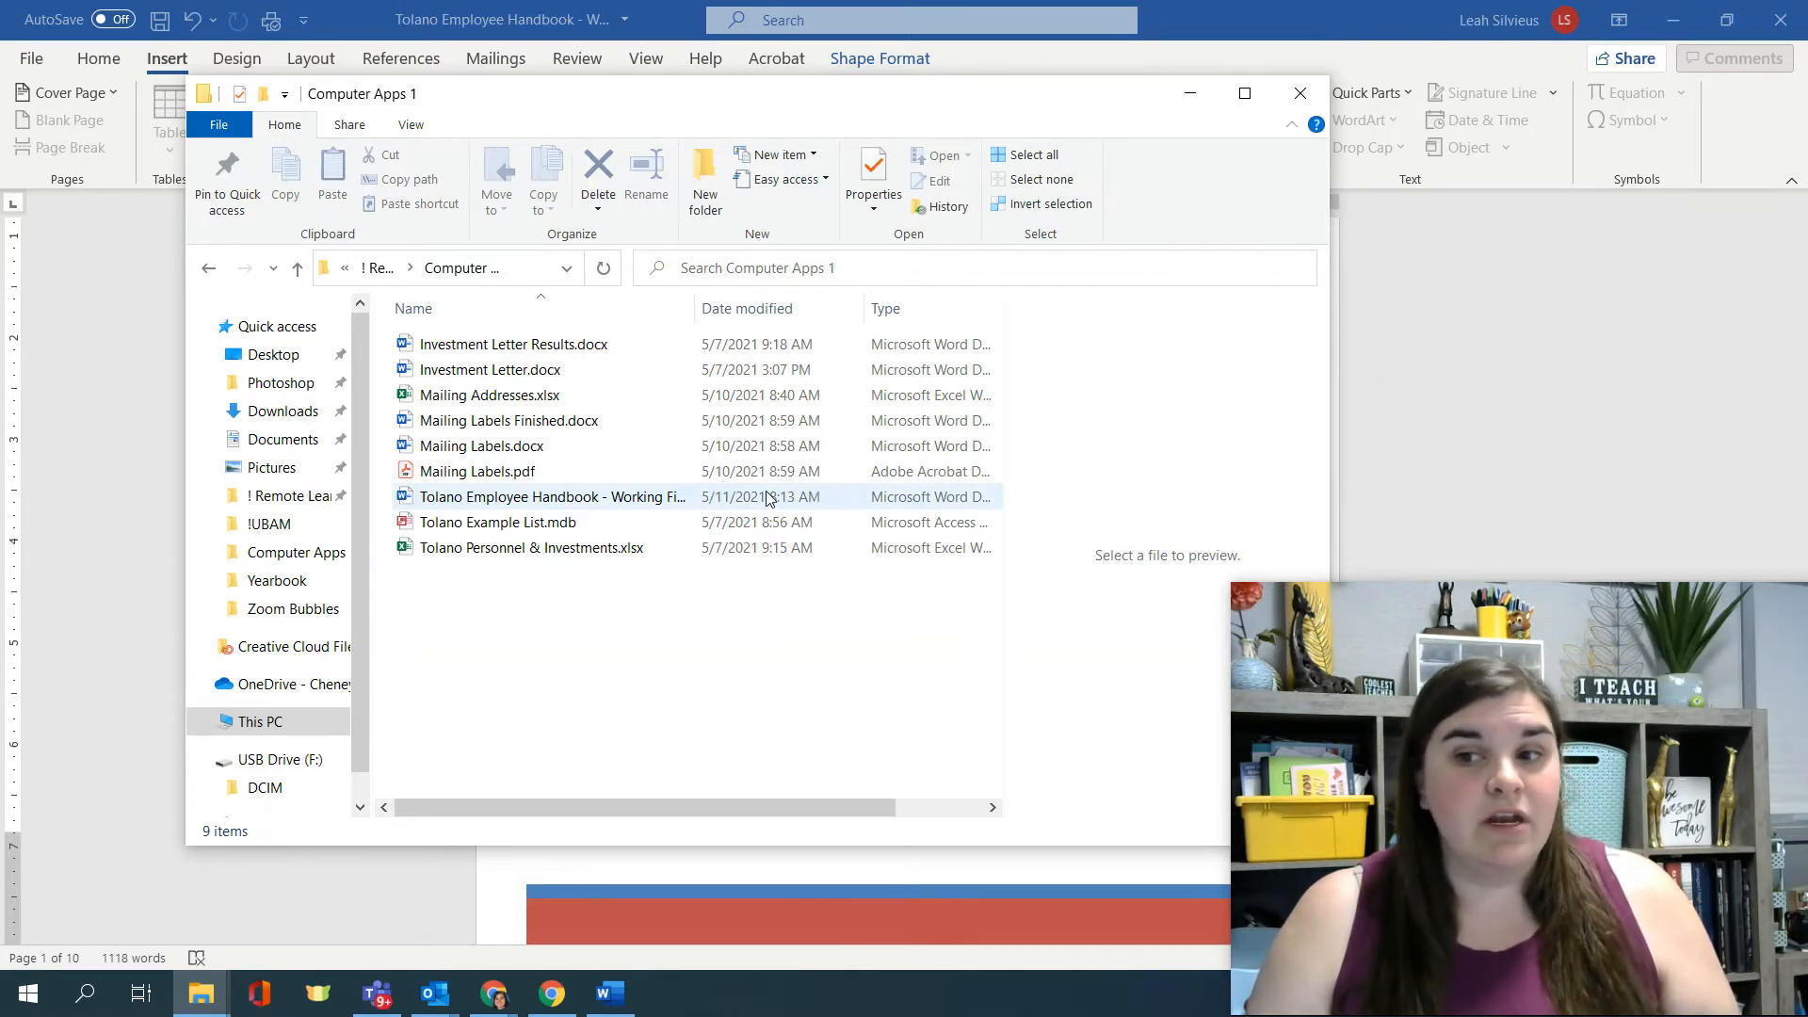
{"action": "left_click", "coordinate": [644, 497]}
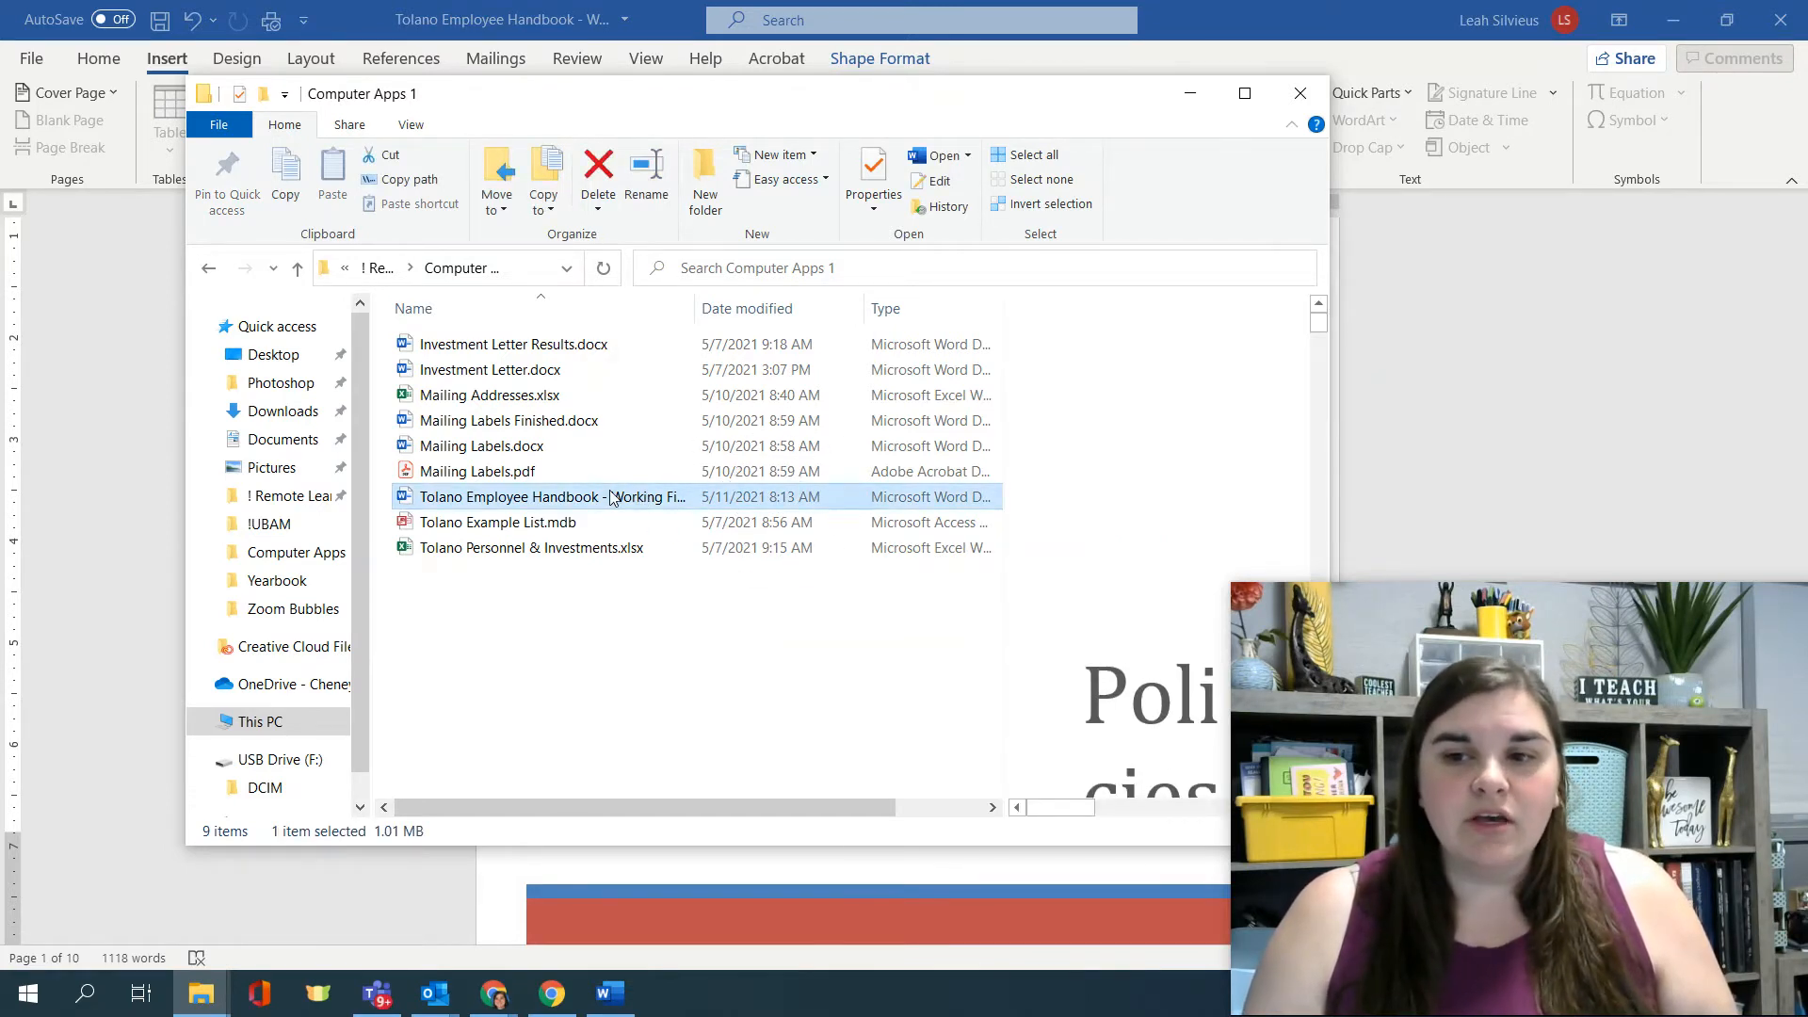
{"action": "right_click", "coordinate": [610, 496]}
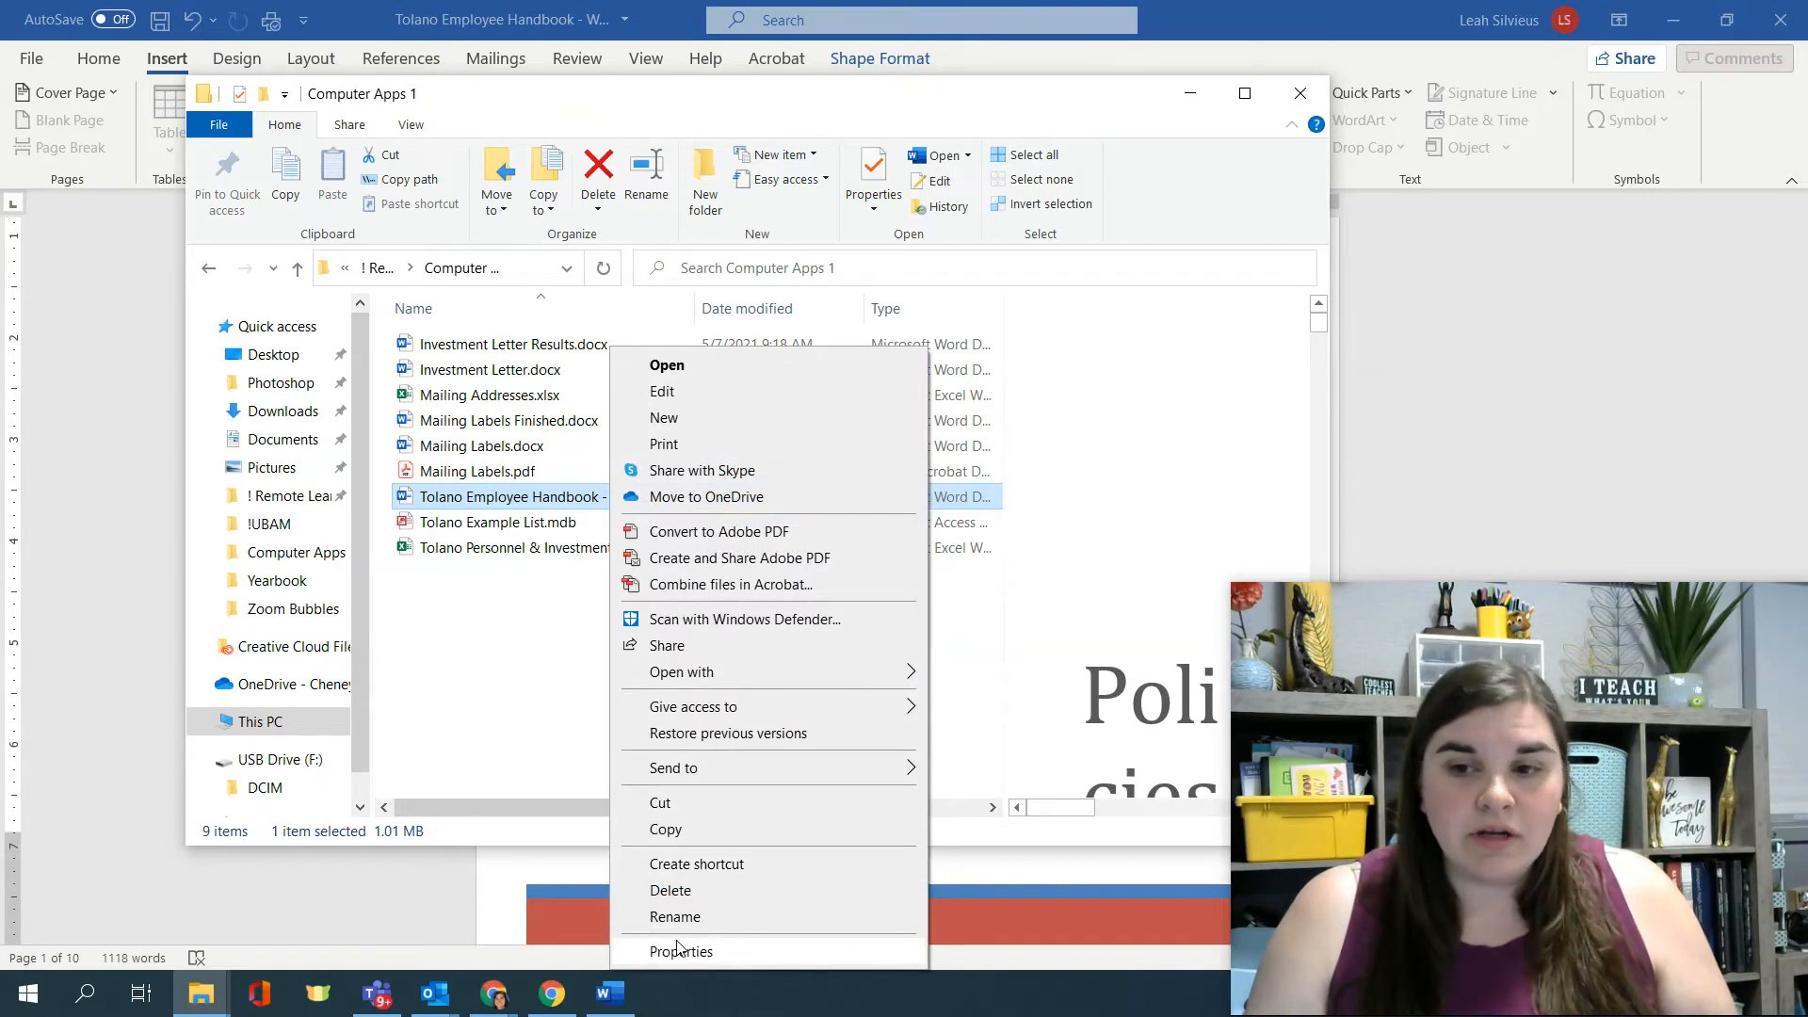
{"action": "left_click", "coordinate": [674, 951]}
{"action": "left_click_drag", "start_coordinate": [849, 376], "coordinate": [606, 226]}
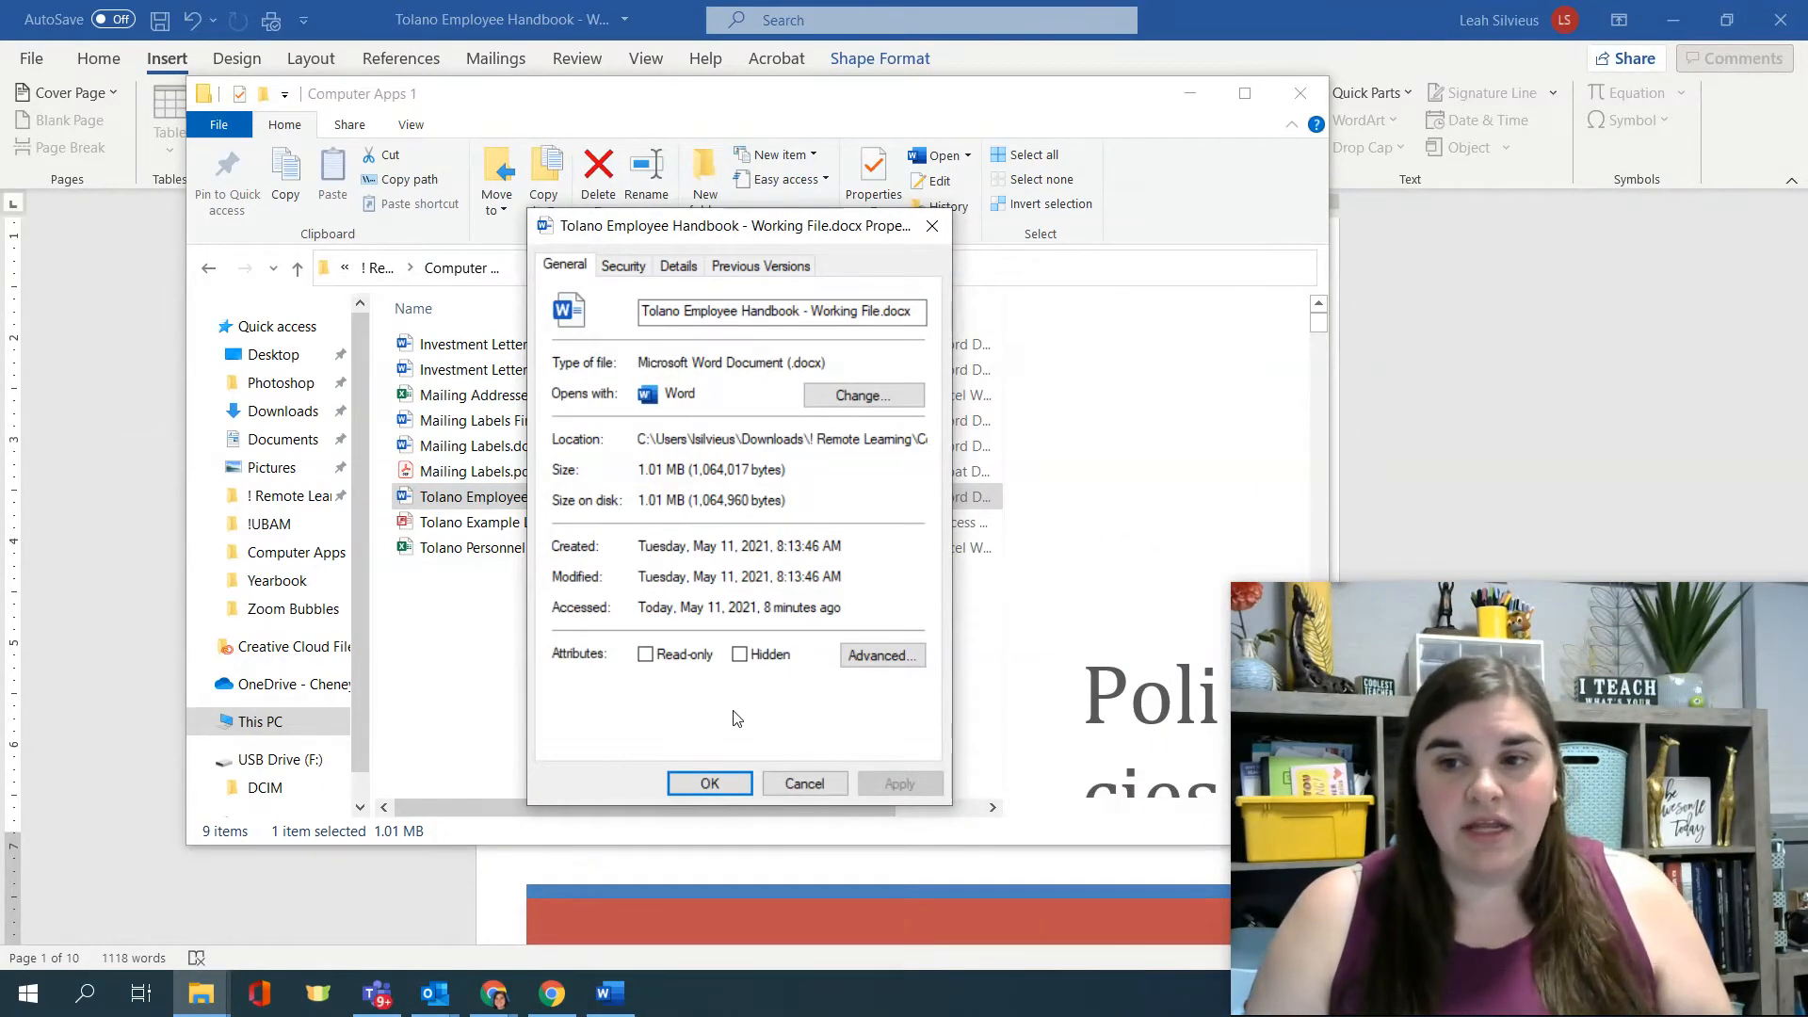
{"action": "key", "text": "ctrl"}
{"action": "key", "text": "ctrl"}
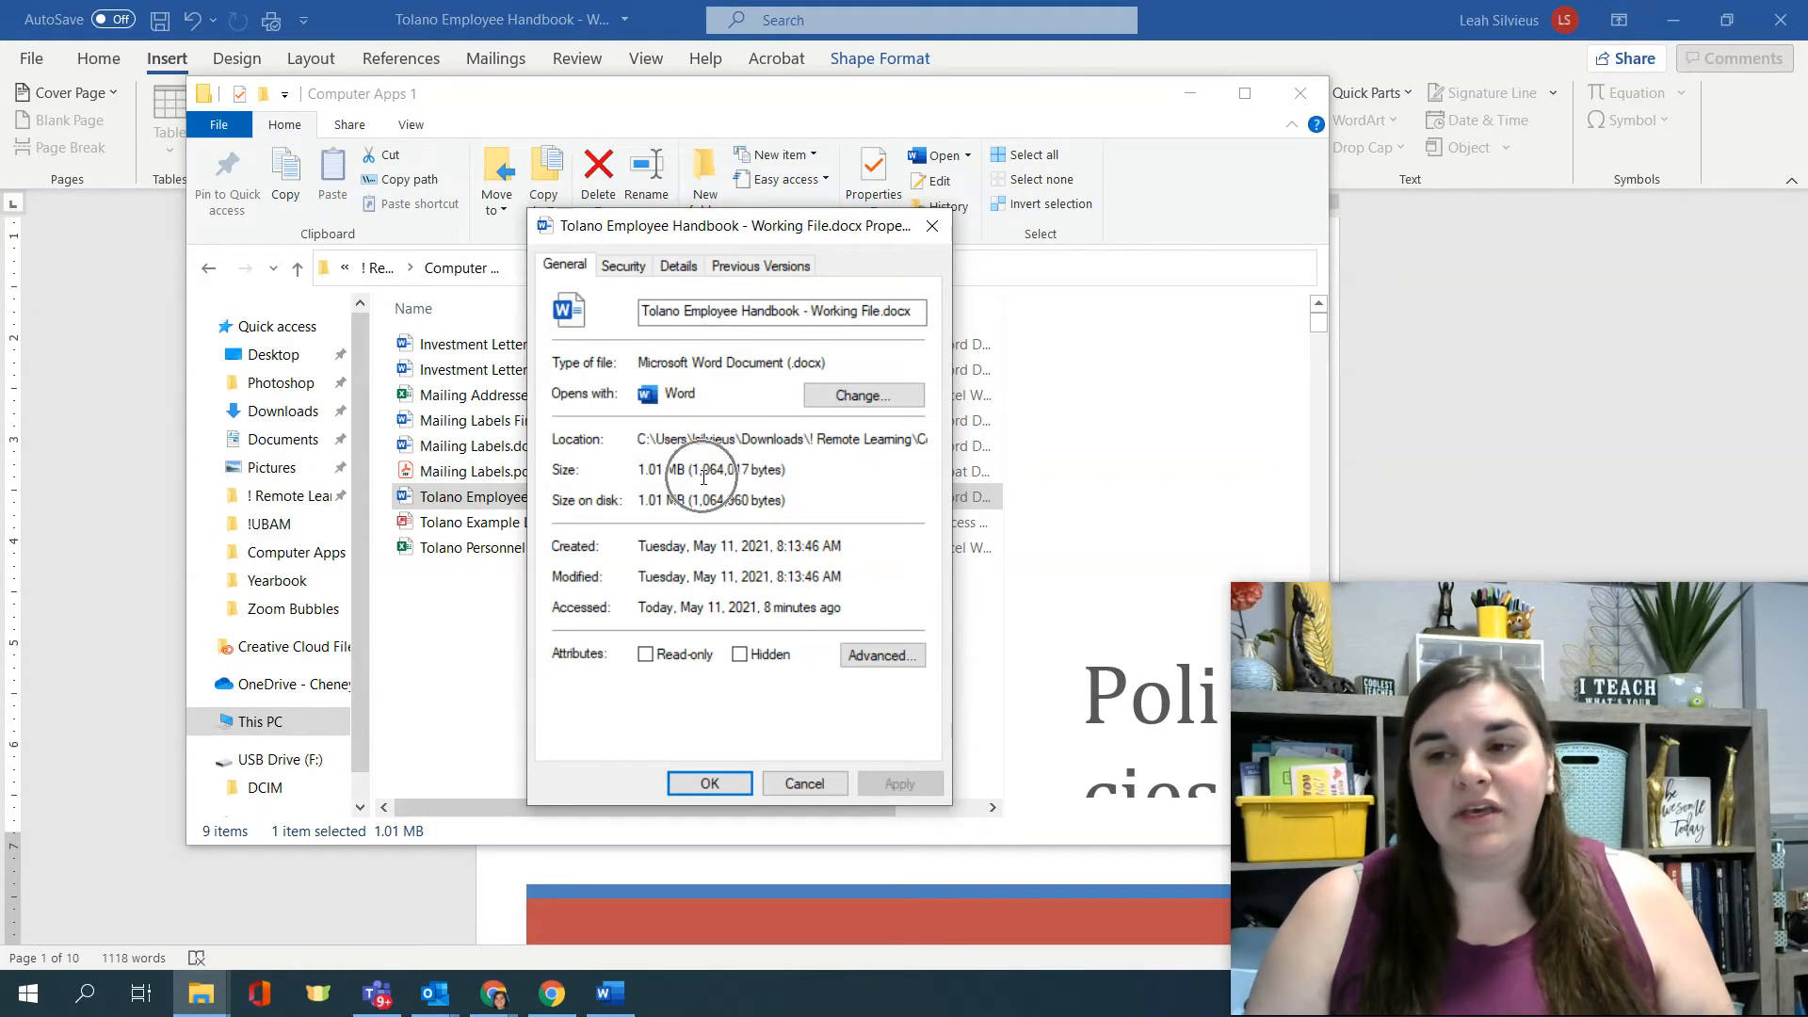
{"action": "key", "text": "ctrl"}
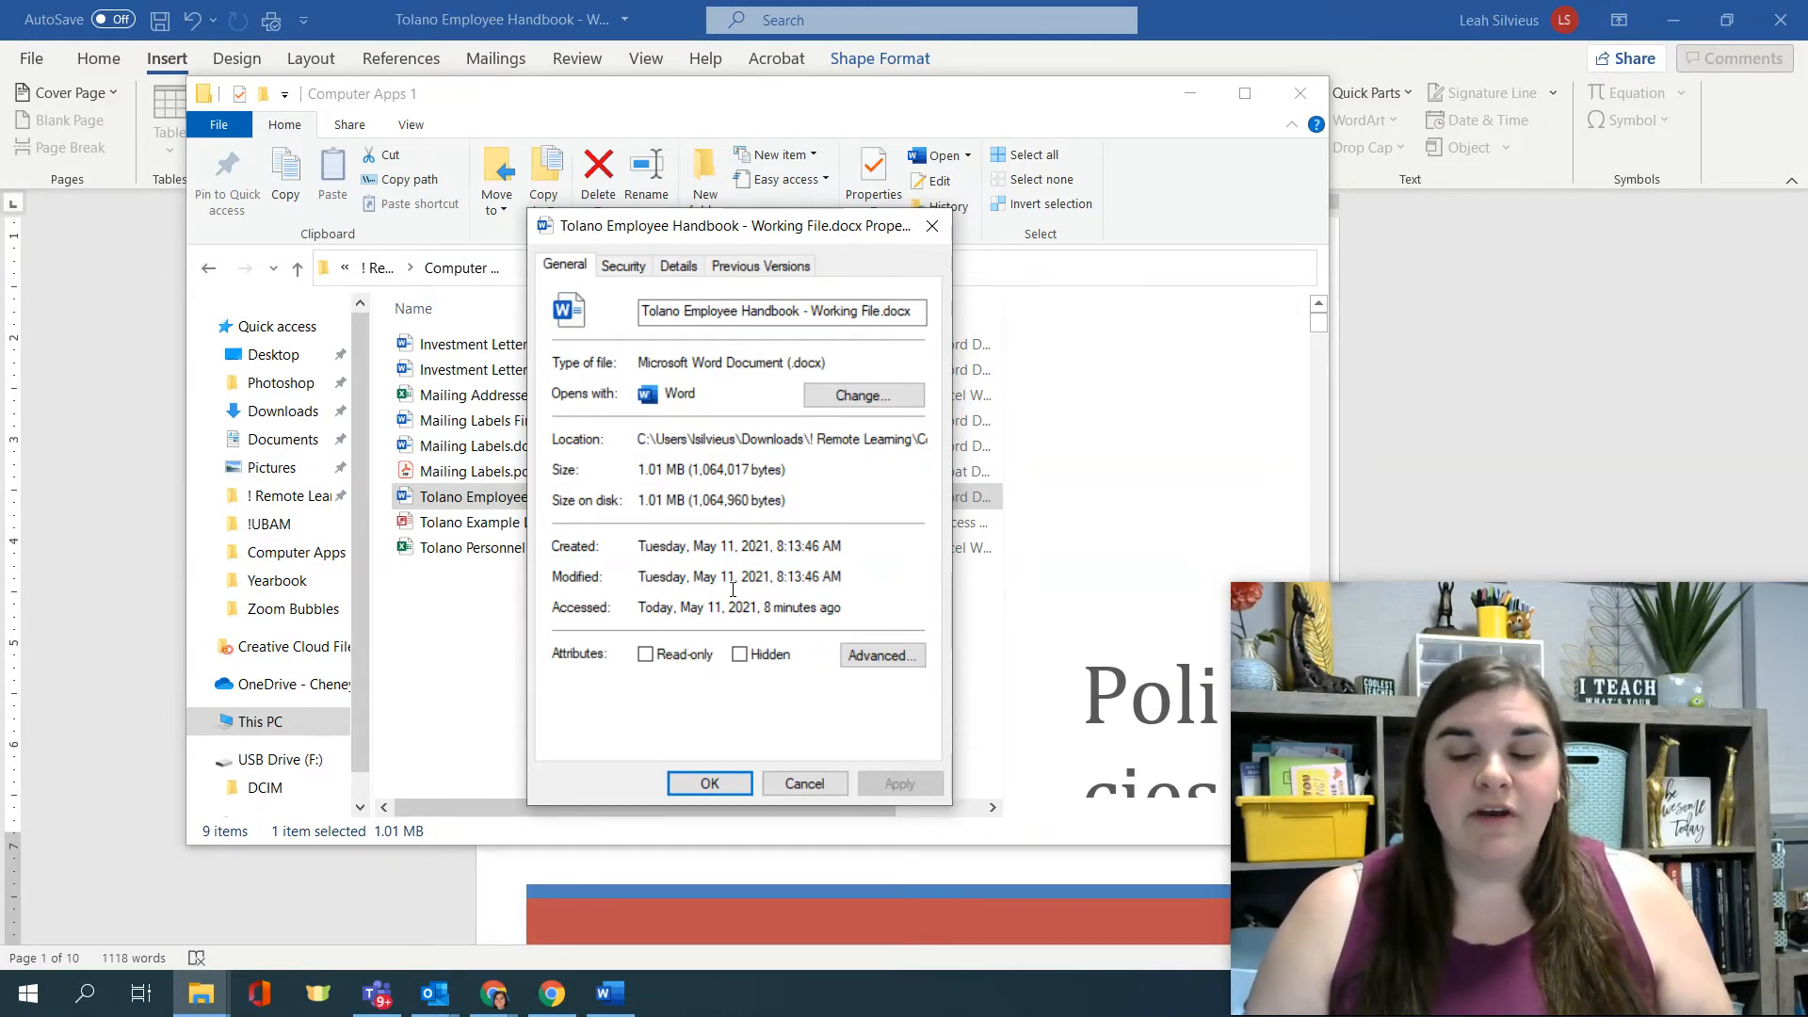
Examine the handbook file's detailed metadata, including its title, authors and company properties, and switch back to Word.
{"action": "left_click", "coordinate": [664, 272]}
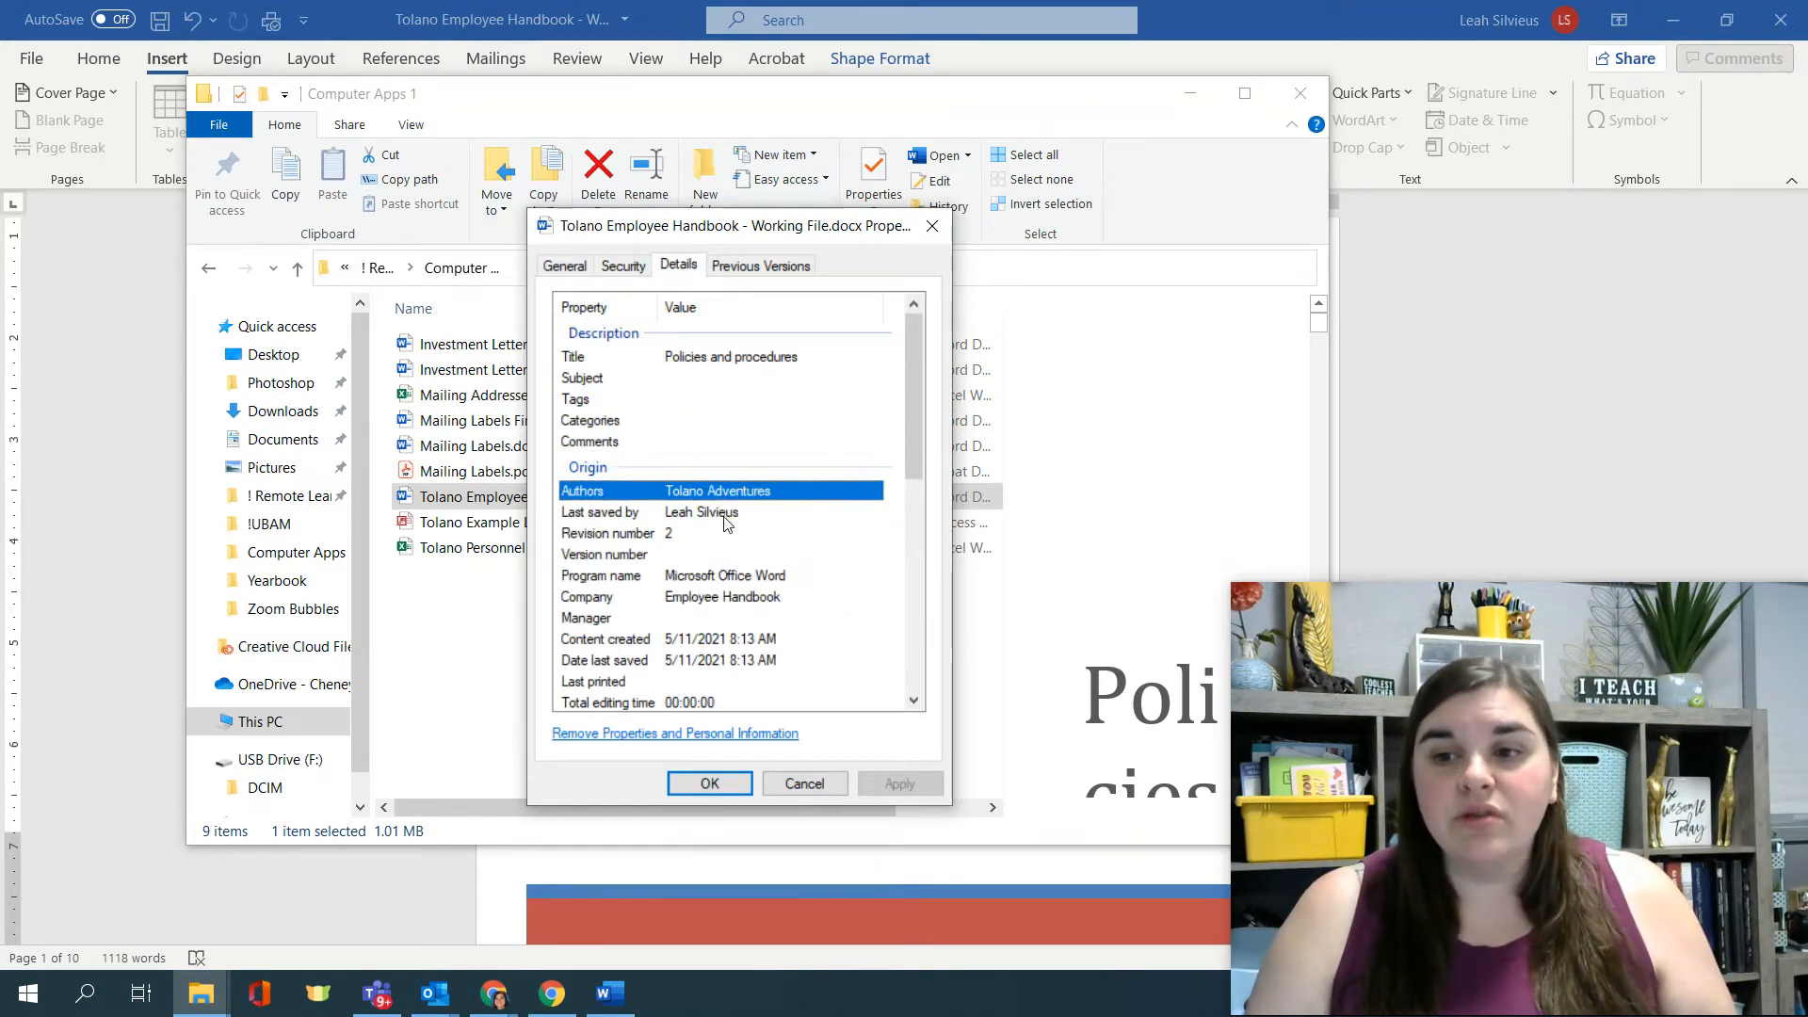
{"action": "key", "text": "ctrl"}
{"action": "key", "text": "ctrl"}
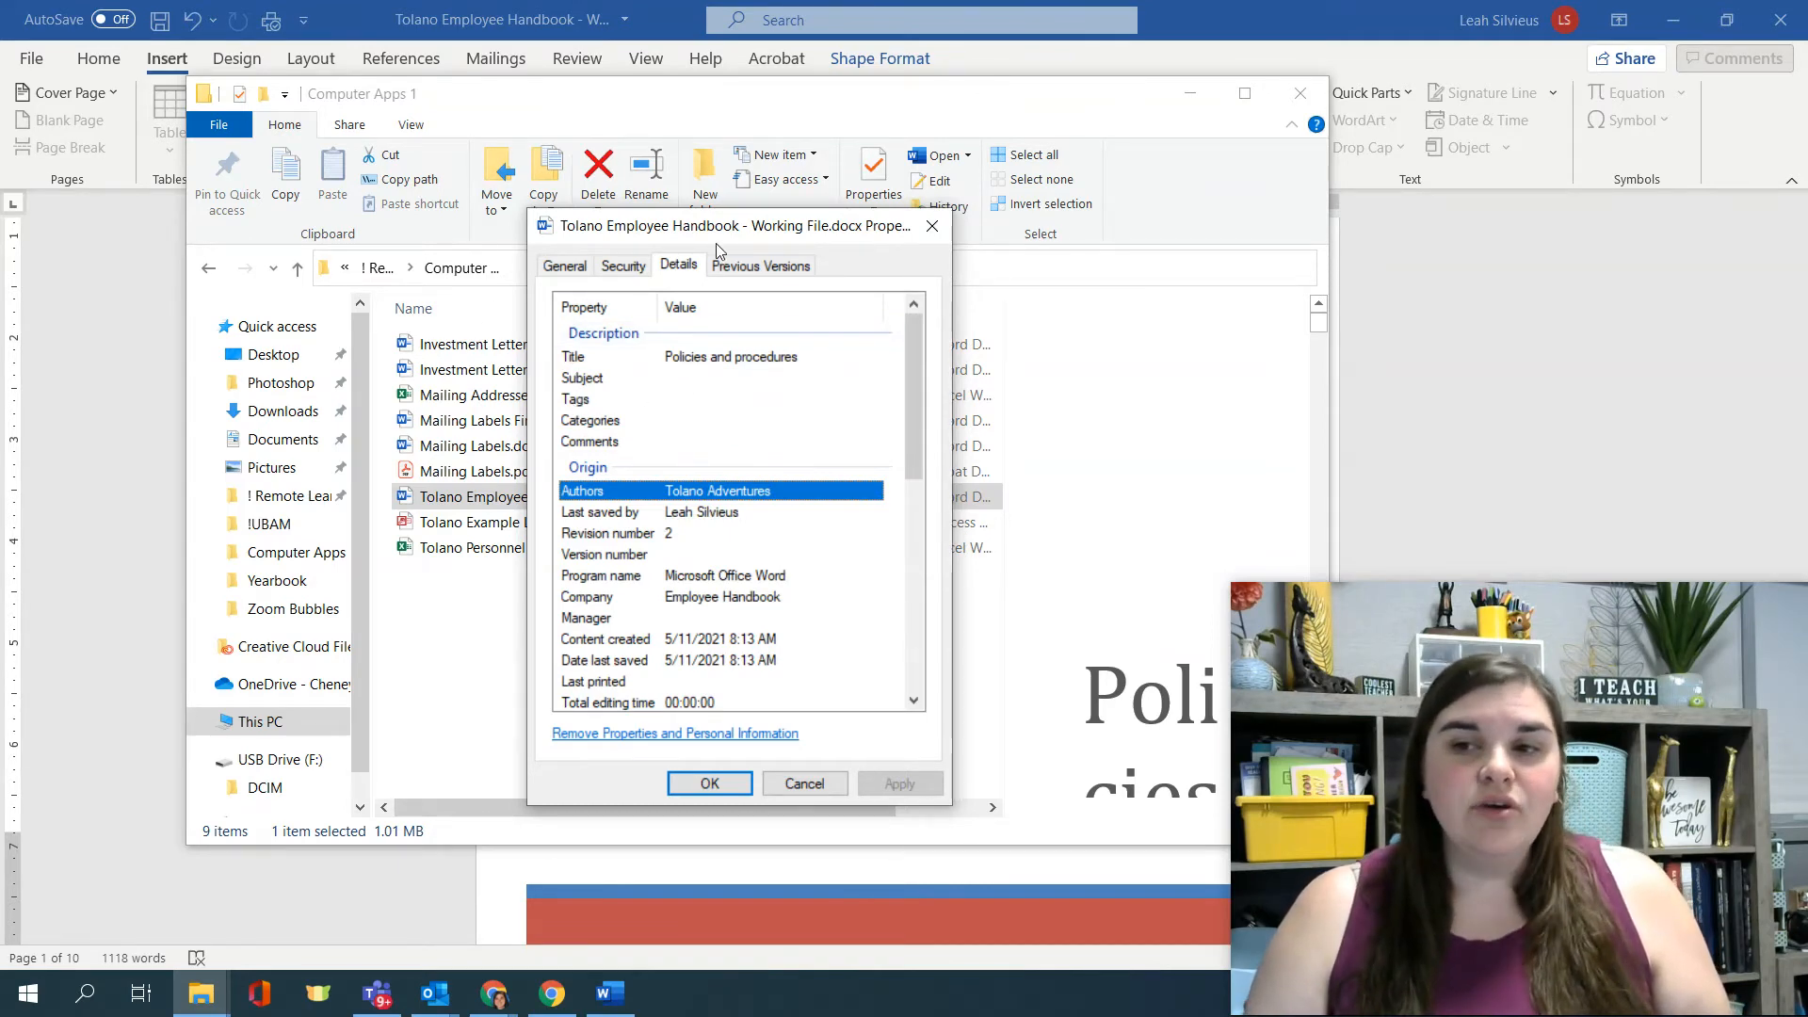
{"action": "left_click_drag", "start_coordinate": [716, 235], "coordinate": [972, 224]}
{"action": "left_click", "coordinate": [554, 496]}
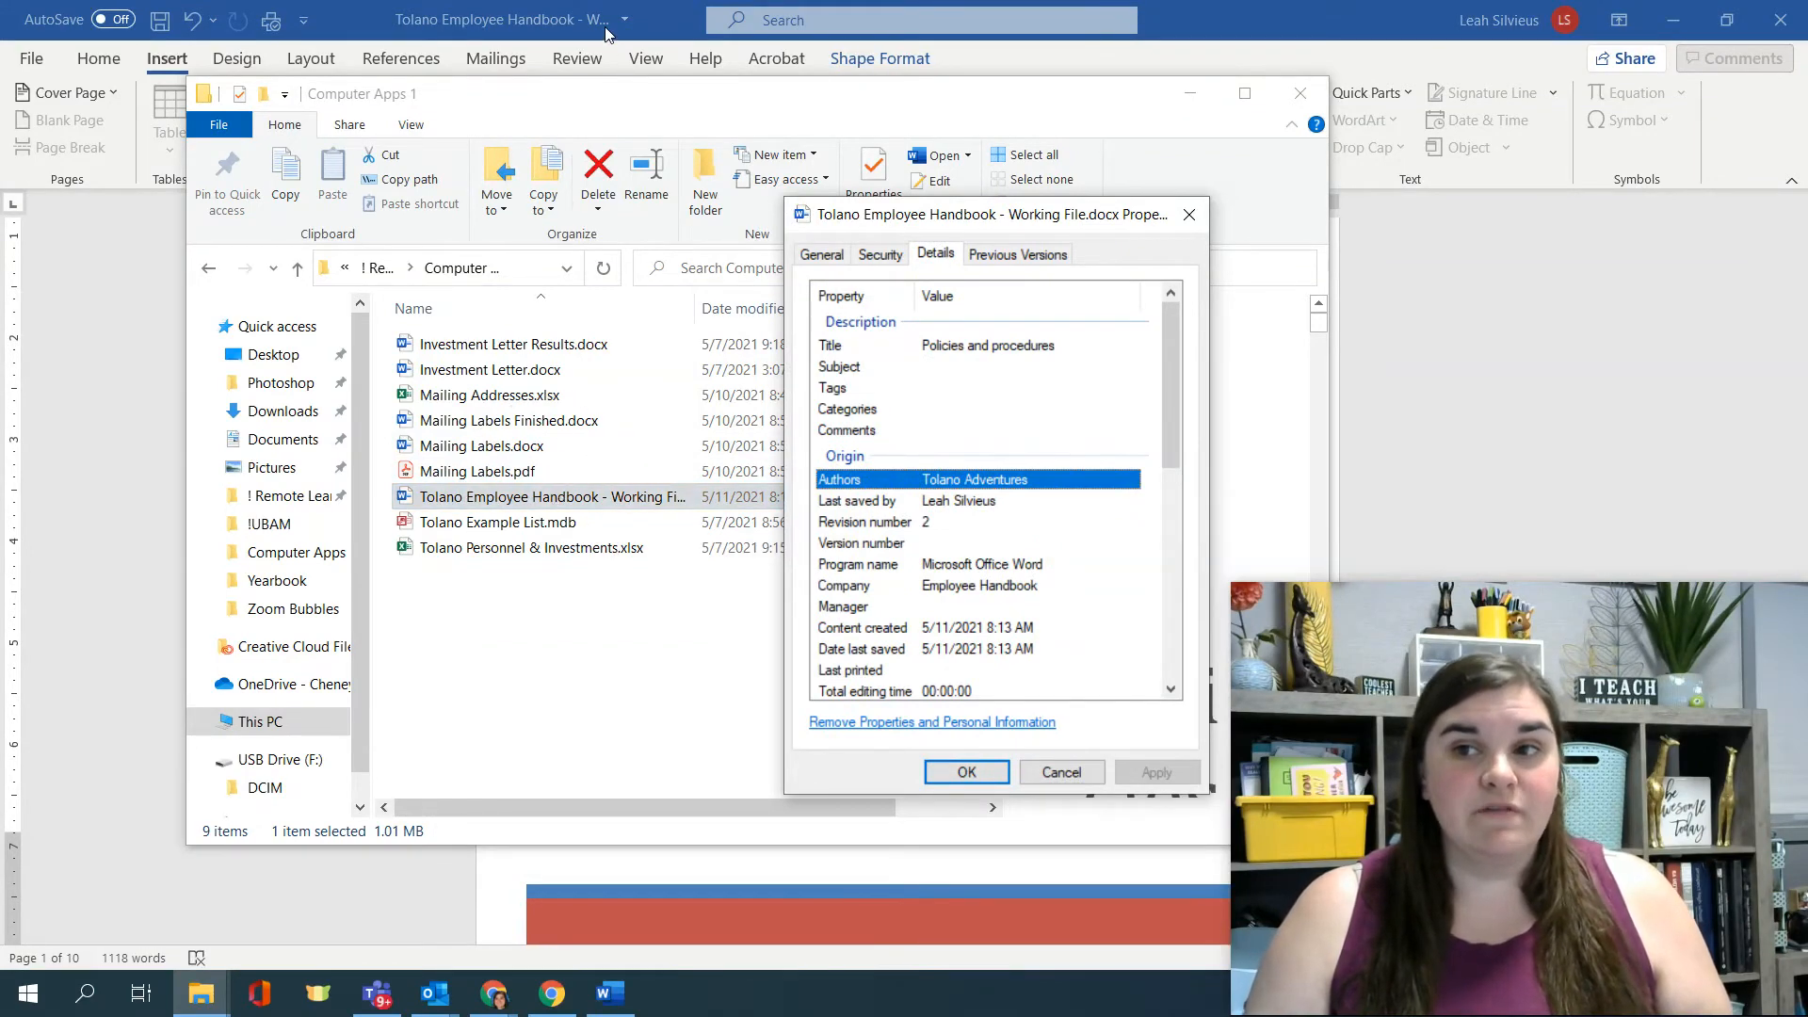
{"action": "left_click", "coordinate": [833, 348]}
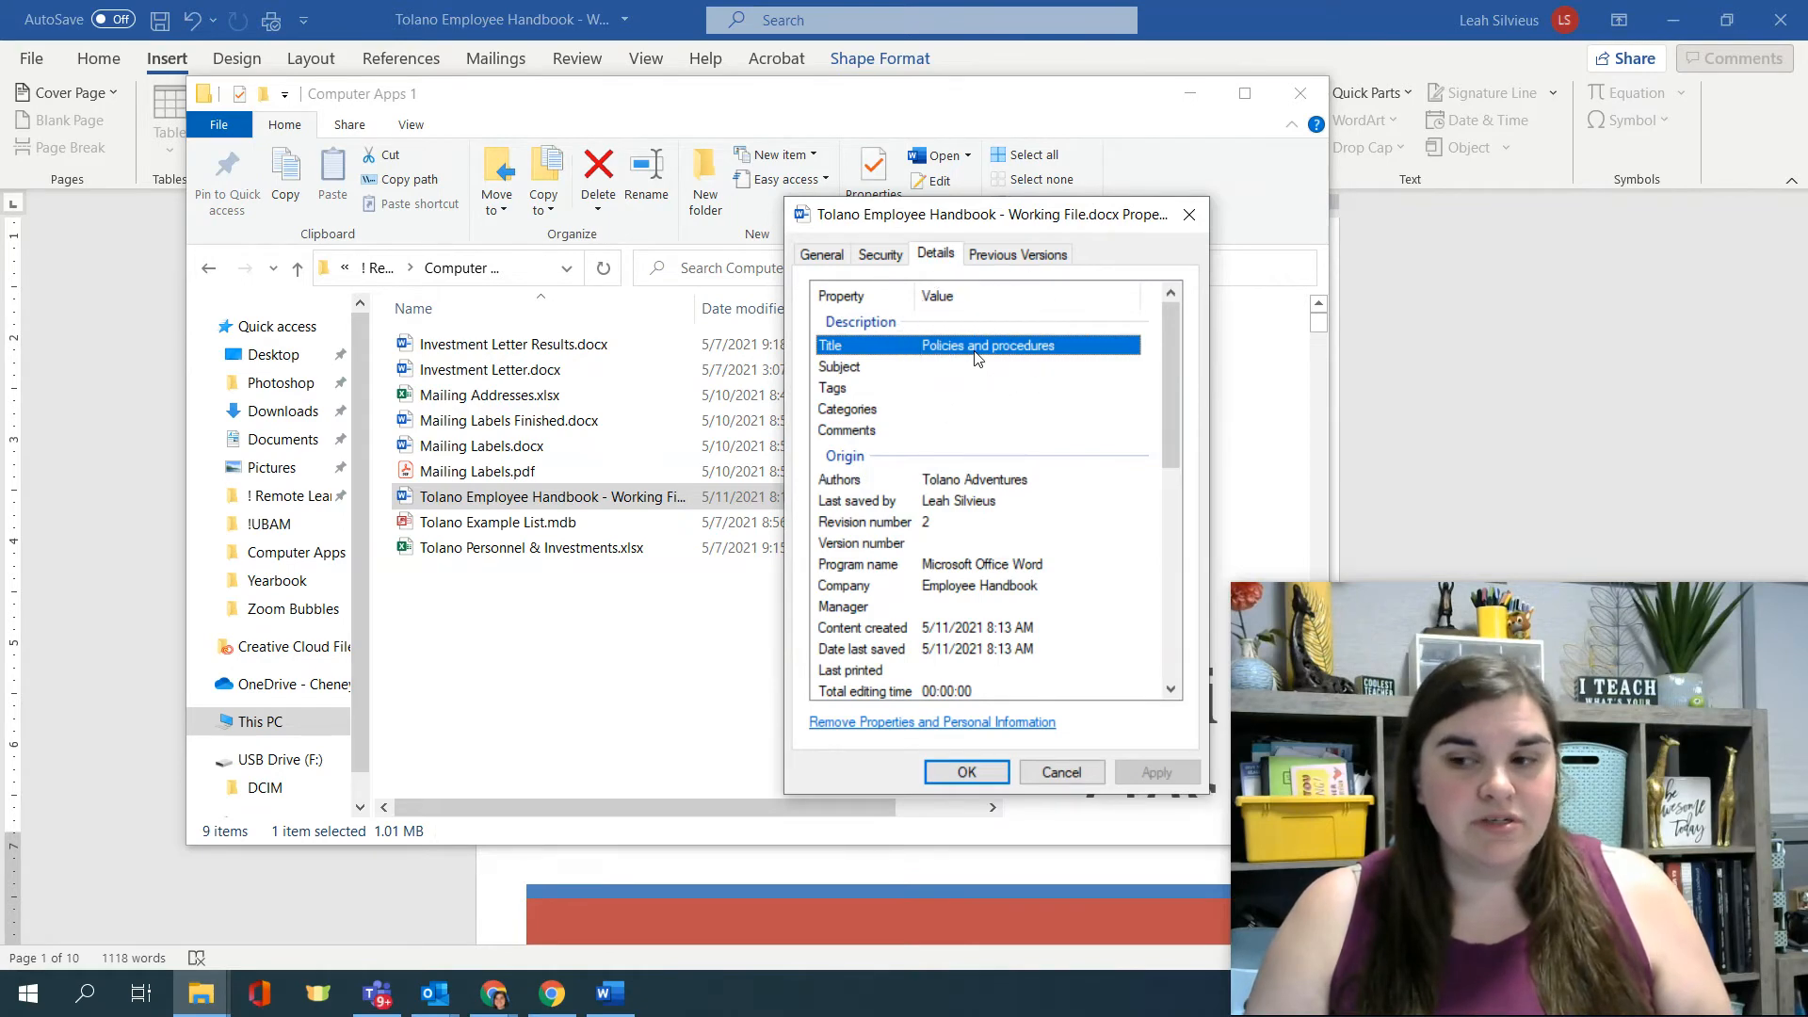
{"action": "left_click", "coordinate": [1473, 358]}
Inspect the Title, Subtitle, Author, Company and Address property fields on the cover page.
{"action": "left_click", "coordinate": [678, 471]}
{"action": "left_click", "coordinate": [598, 361]}
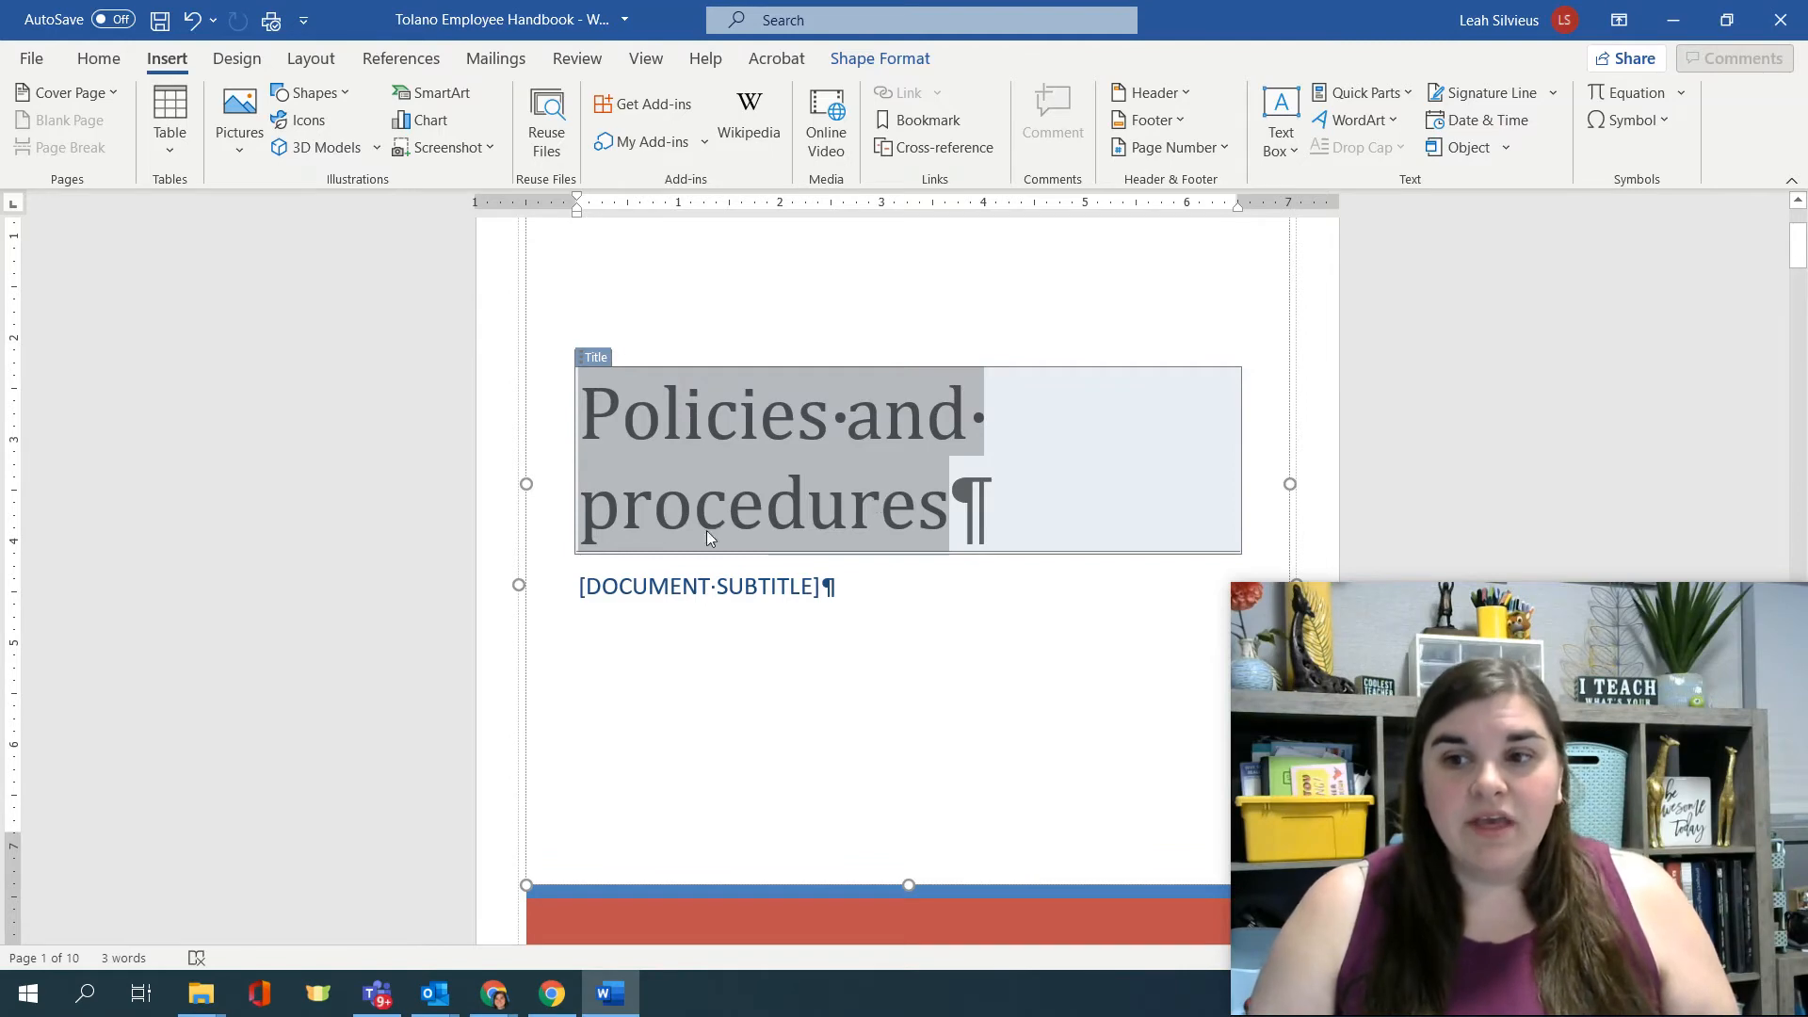
{"action": "left_click", "coordinate": [630, 595]}
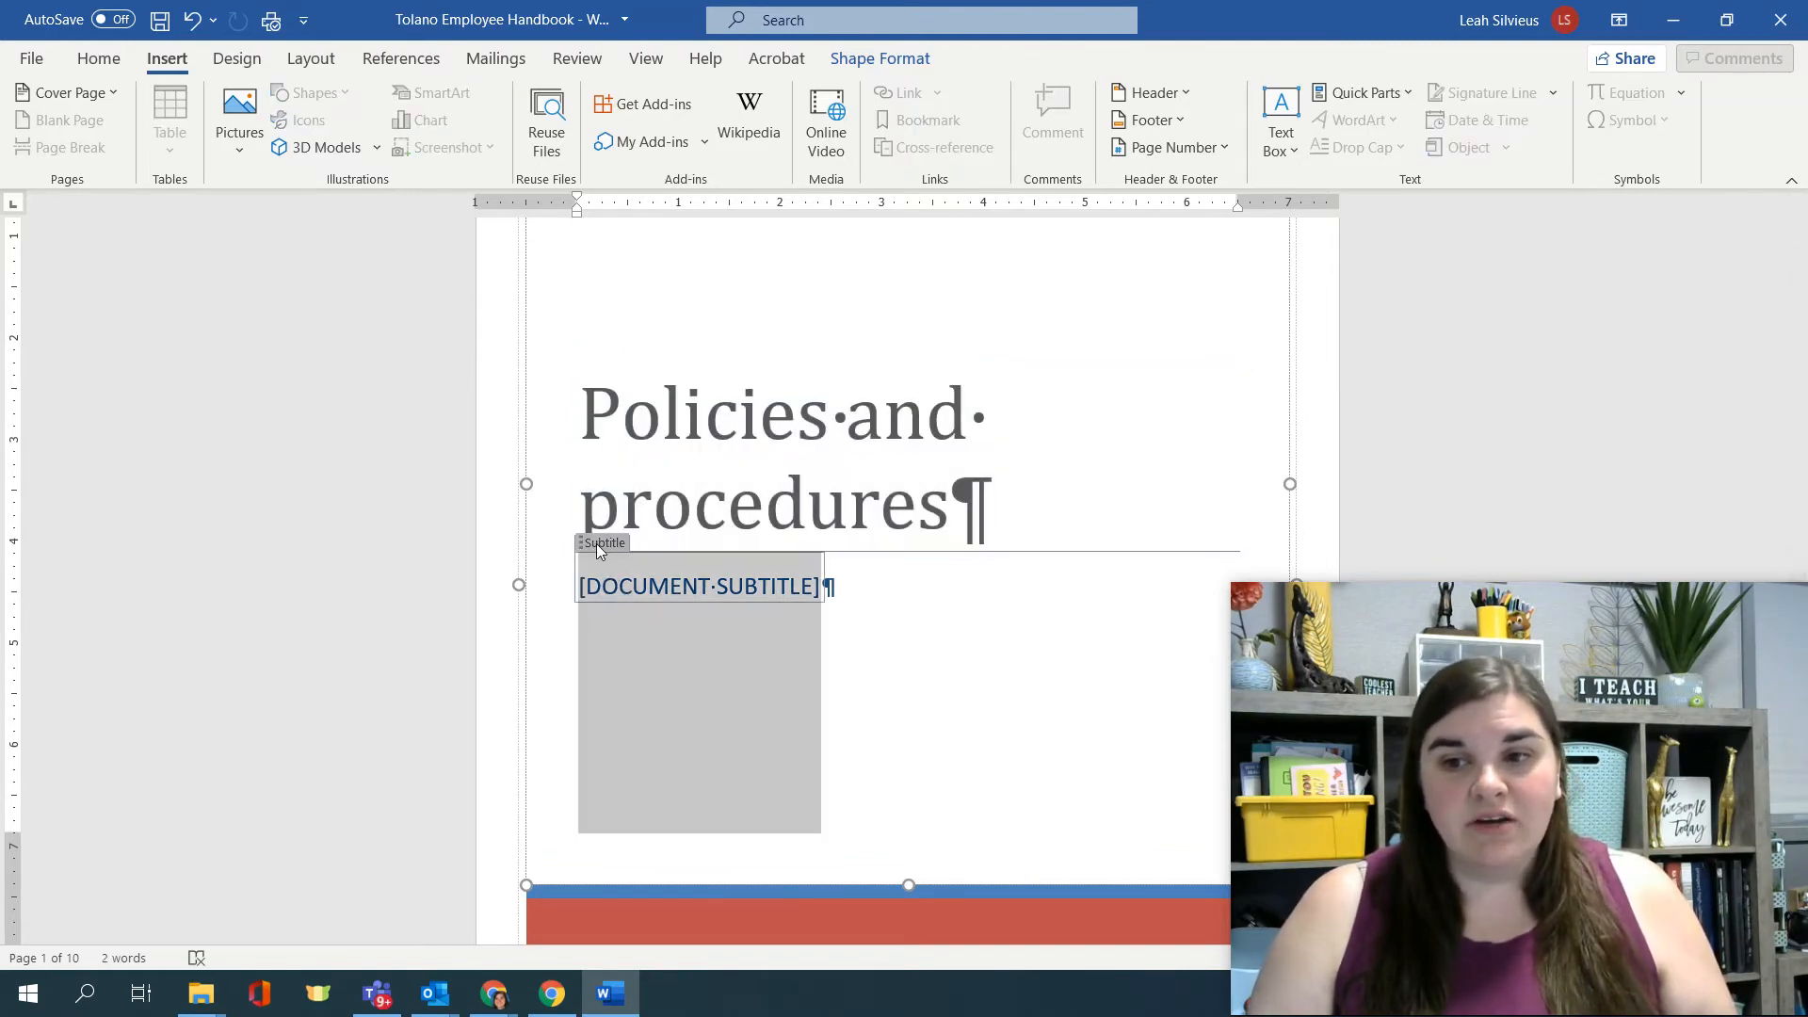
{"action": "scroll", "coordinate": [683, 678], "scroll_direction": "down", "scroll_amount": 5}
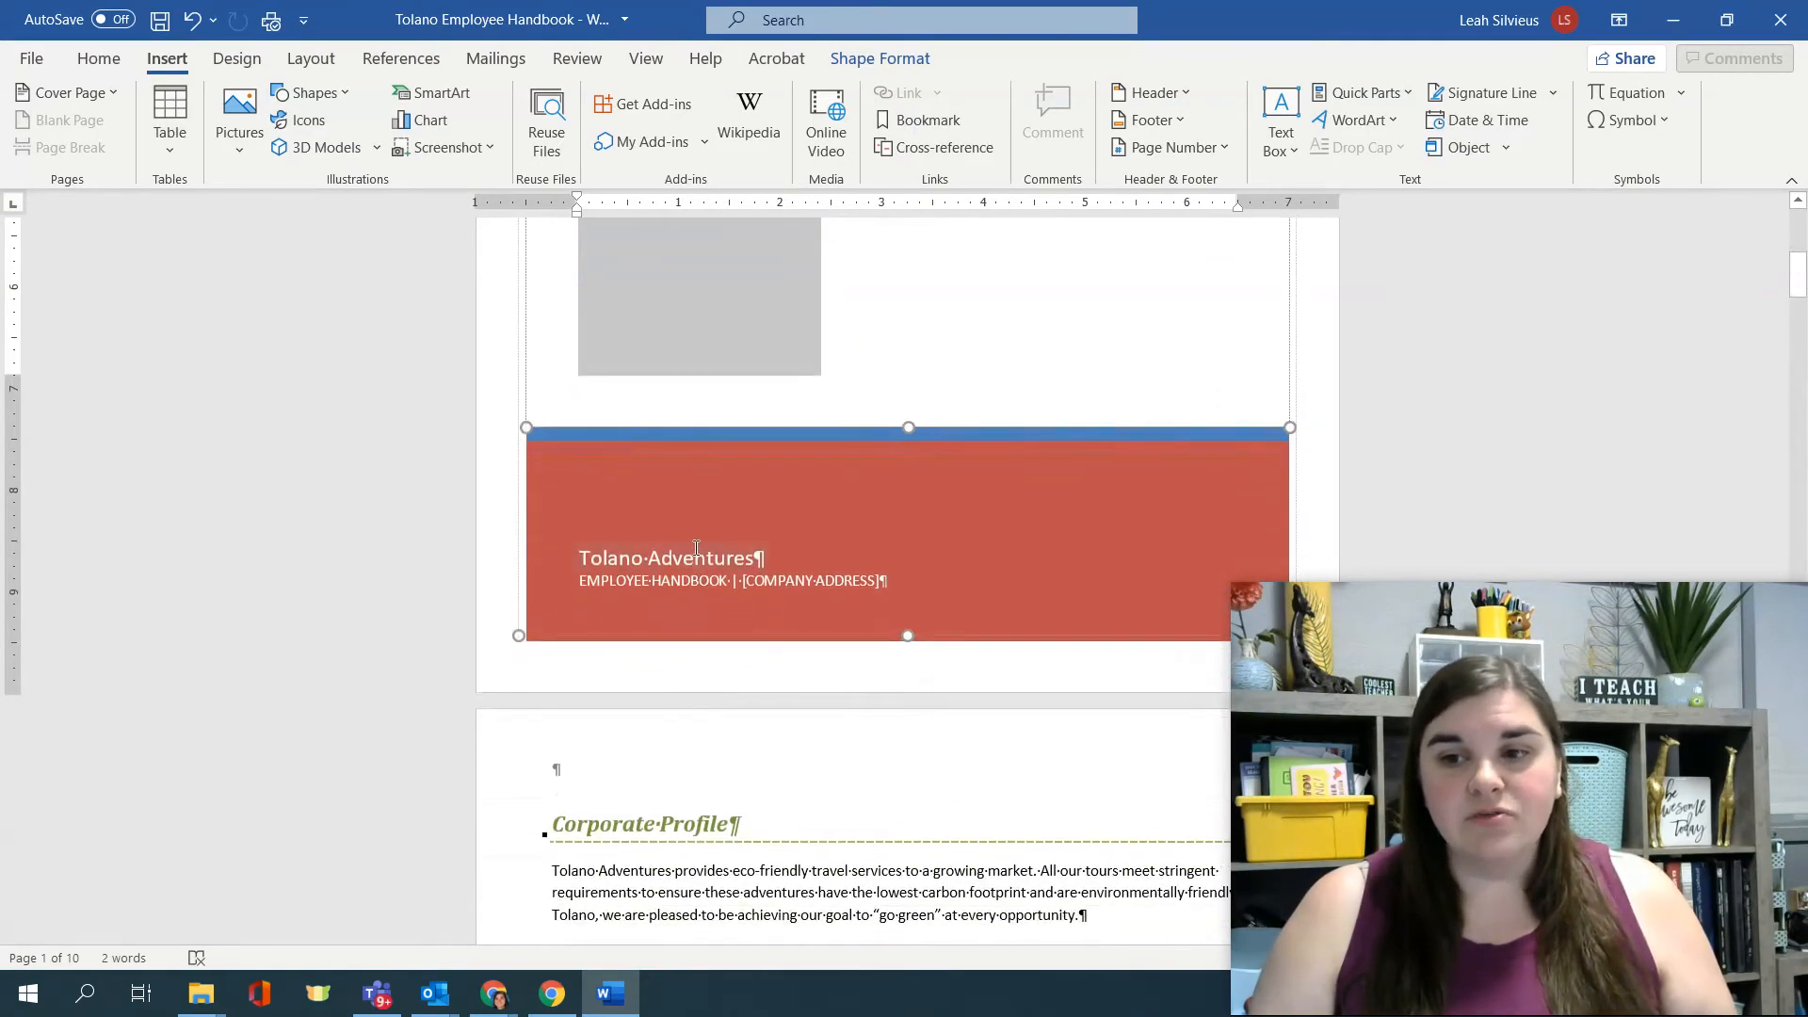
{"action": "left_click", "coordinate": [606, 524]}
{"action": "left_click", "coordinate": [603, 535]}
{"action": "left_click", "coordinate": [621, 586]}
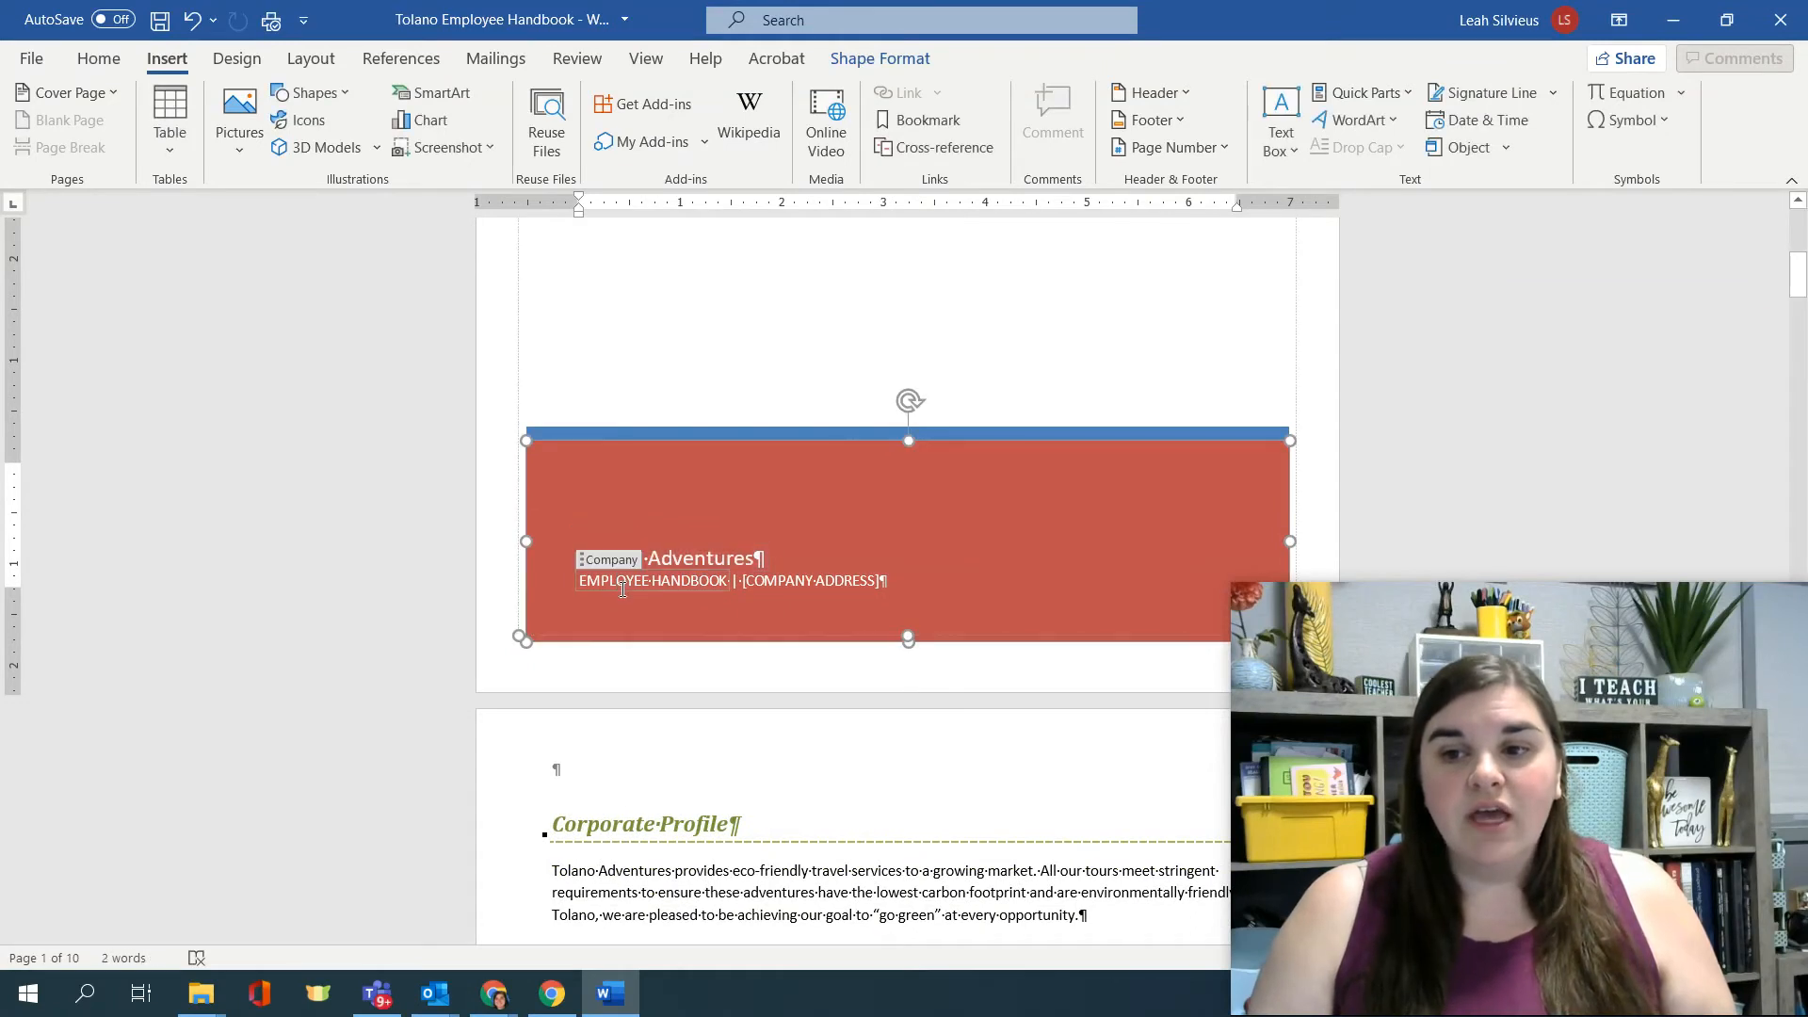
{"action": "left_click", "coordinate": [618, 558]}
{"action": "left_click", "coordinate": [801, 588]}
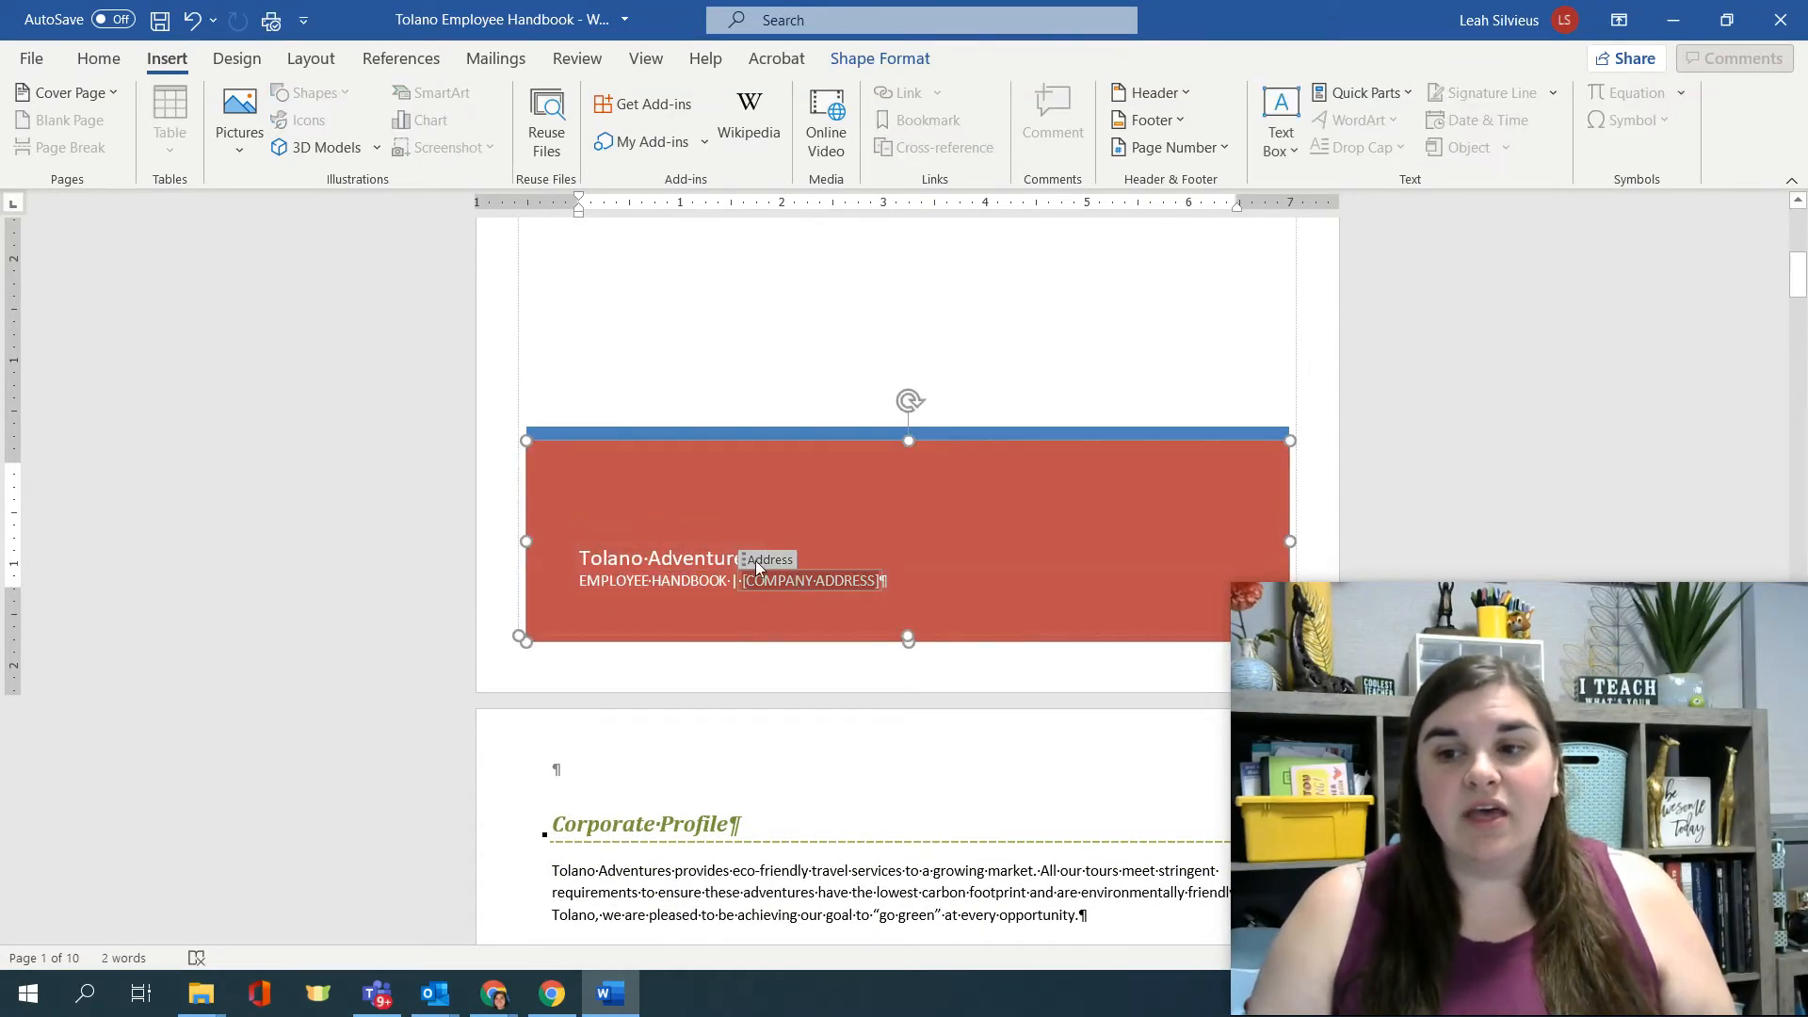
{"action": "left_click", "coordinate": [667, 560]}
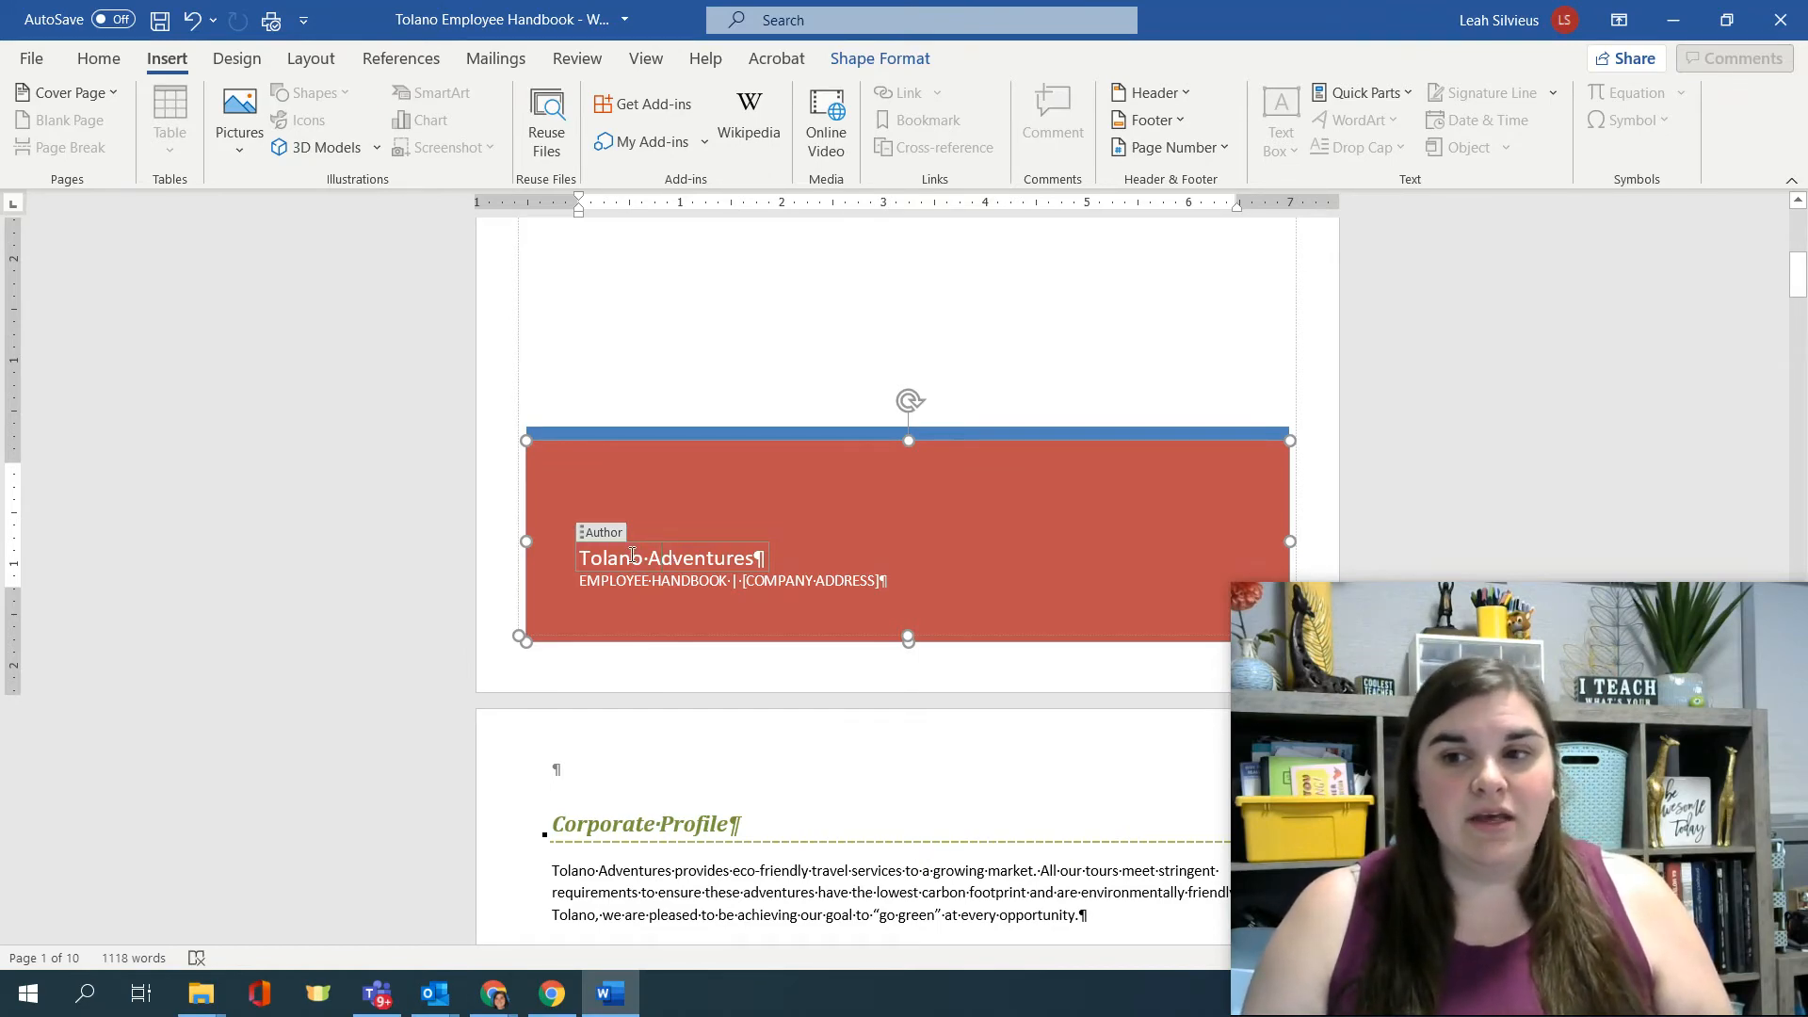
{"action": "left_click", "coordinate": [607, 533]}
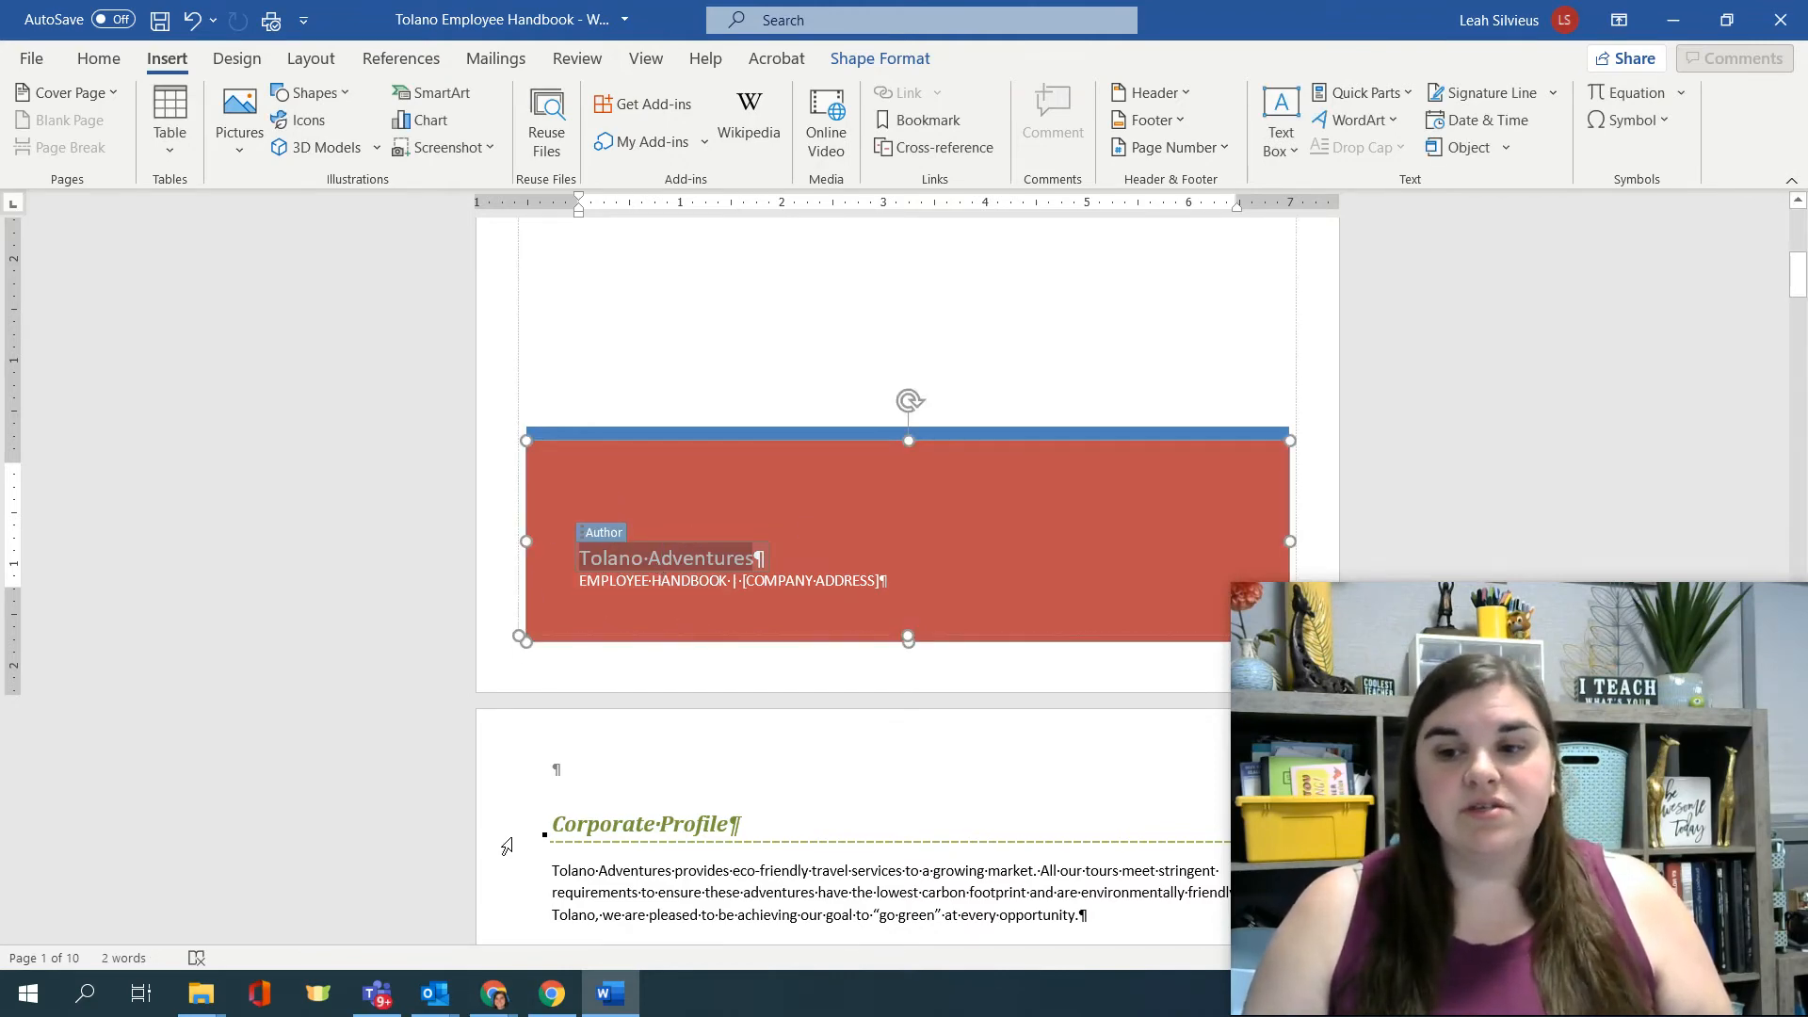
Add a blank line above the Corporate Profile heading and clear all formatting from it.
{"action": "left_click", "coordinate": [553, 833]}
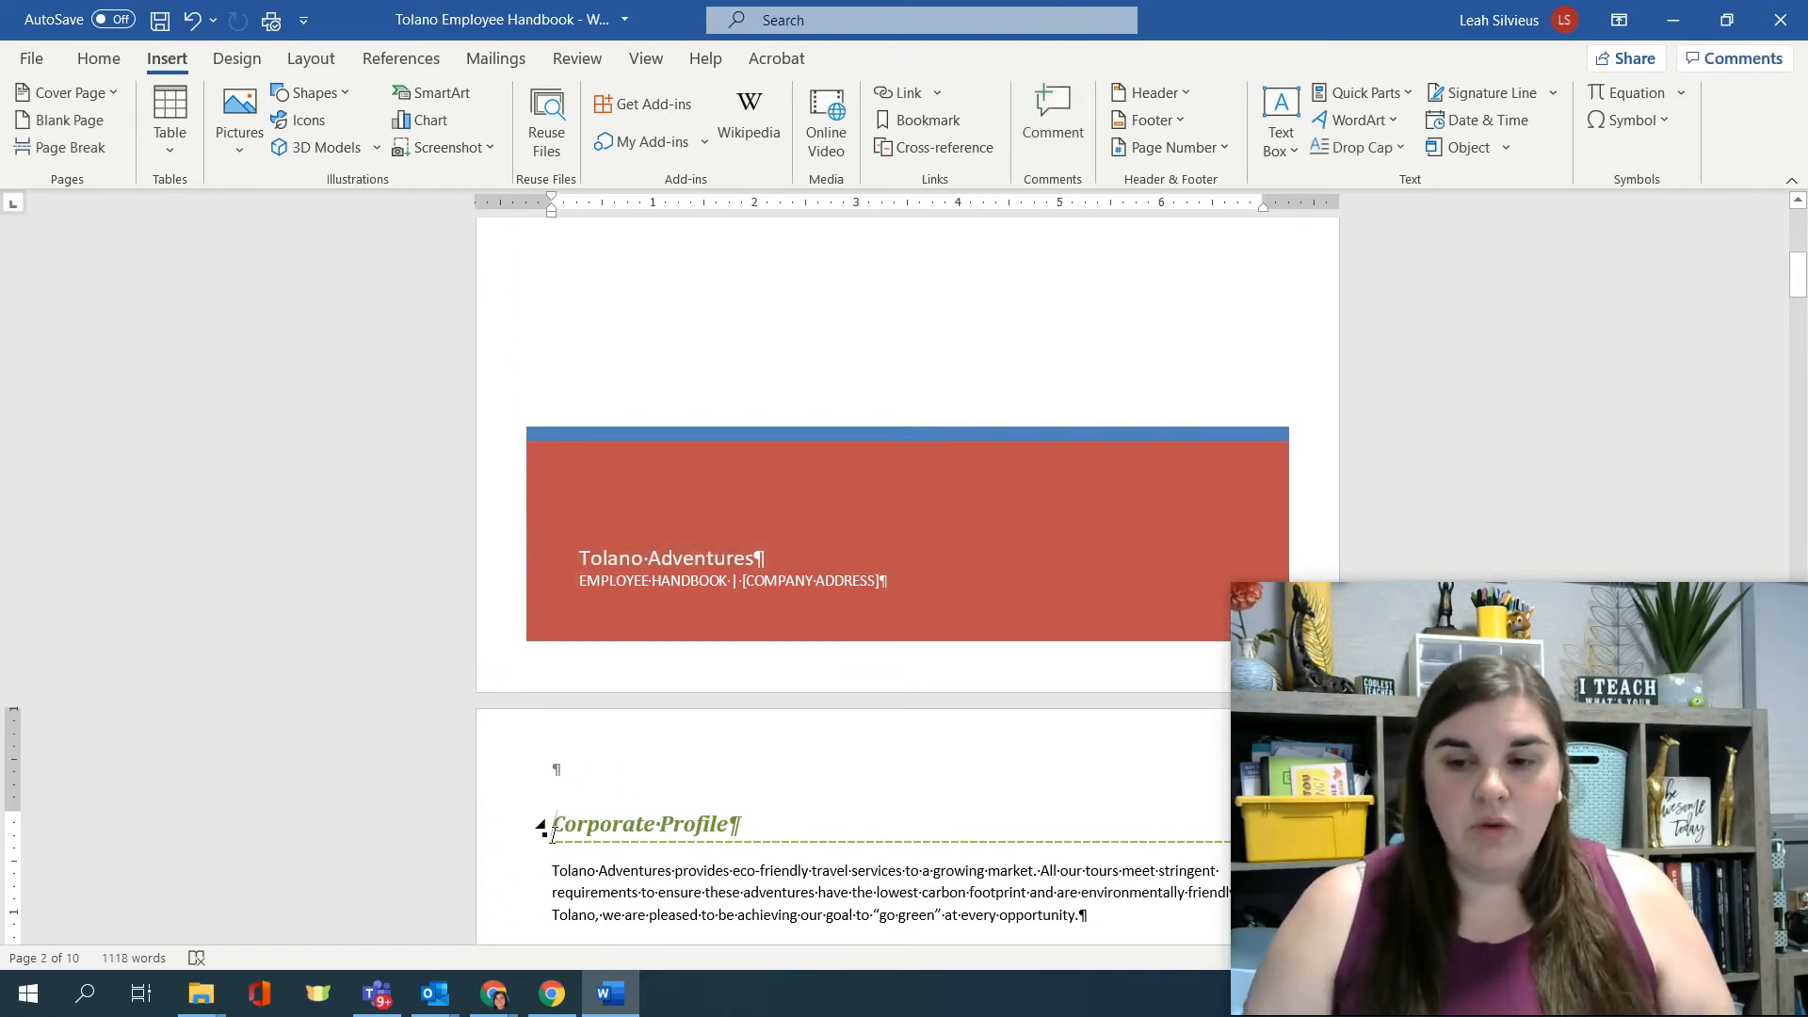
{"action": "key", "text": "Return"}
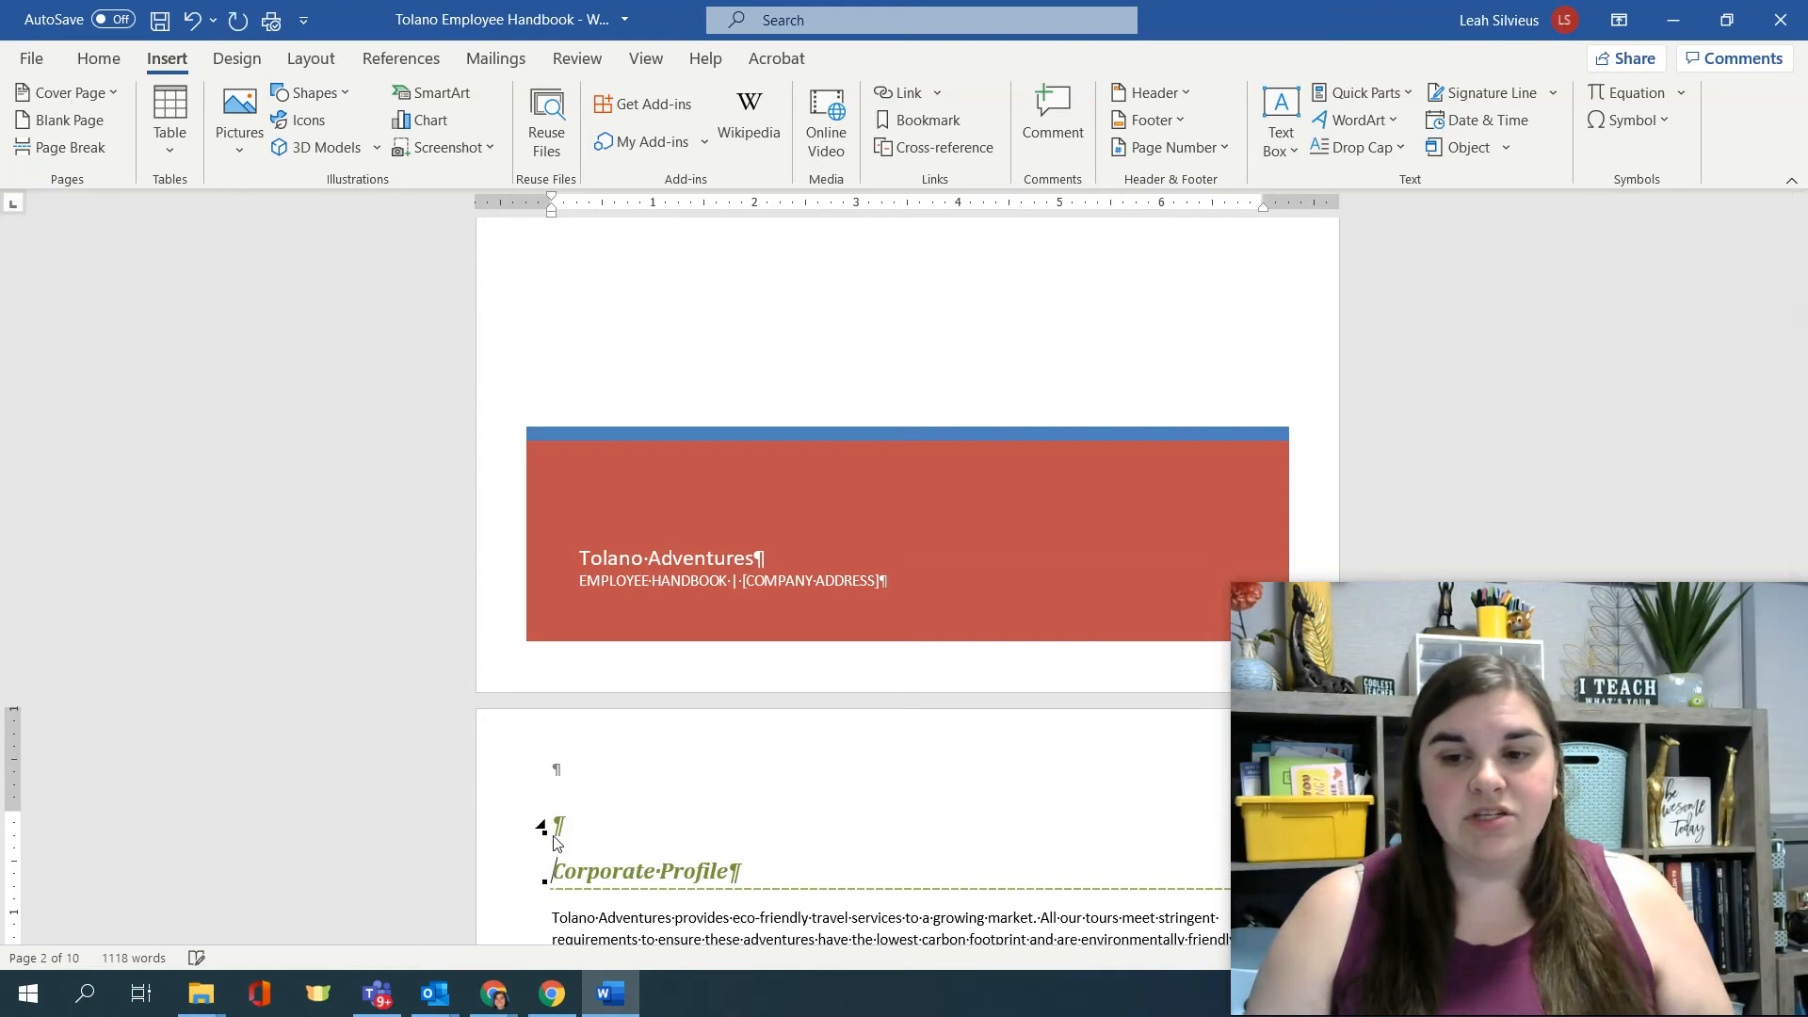
{"action": "left_click", "coordinate": [562, 825]}
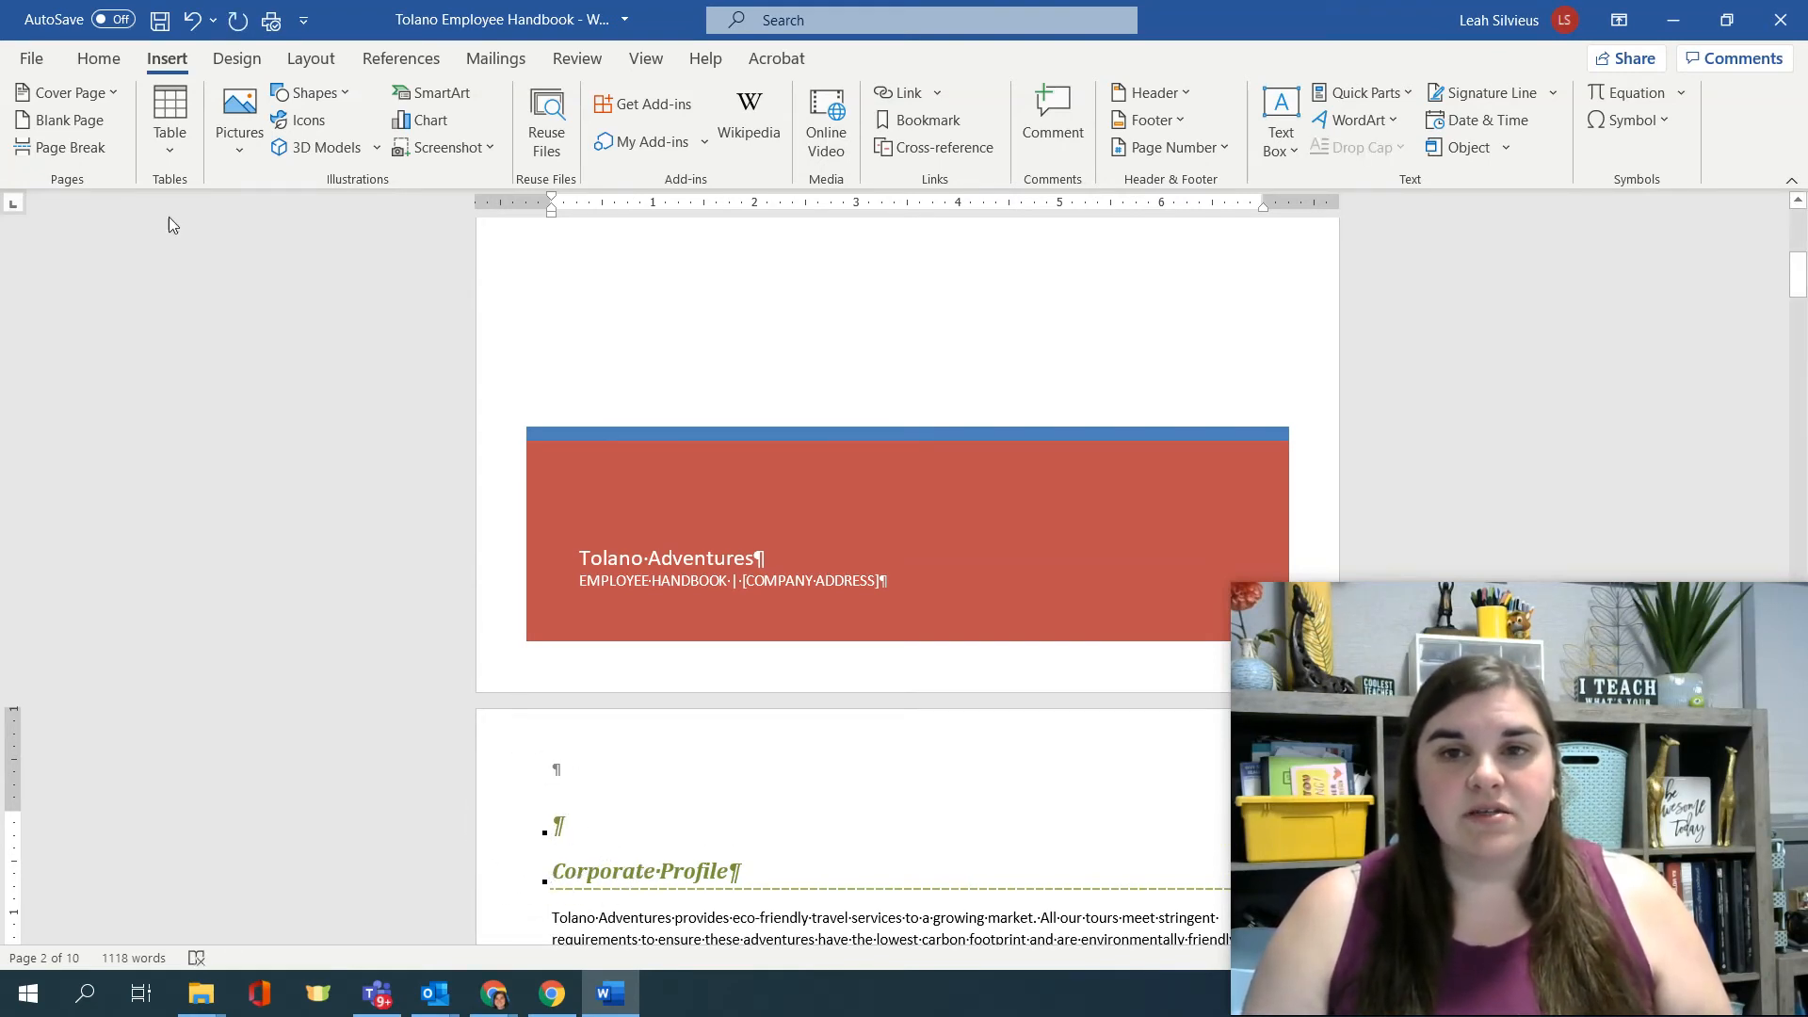
{"action": "left_click", "coordinate": [99, 58]}
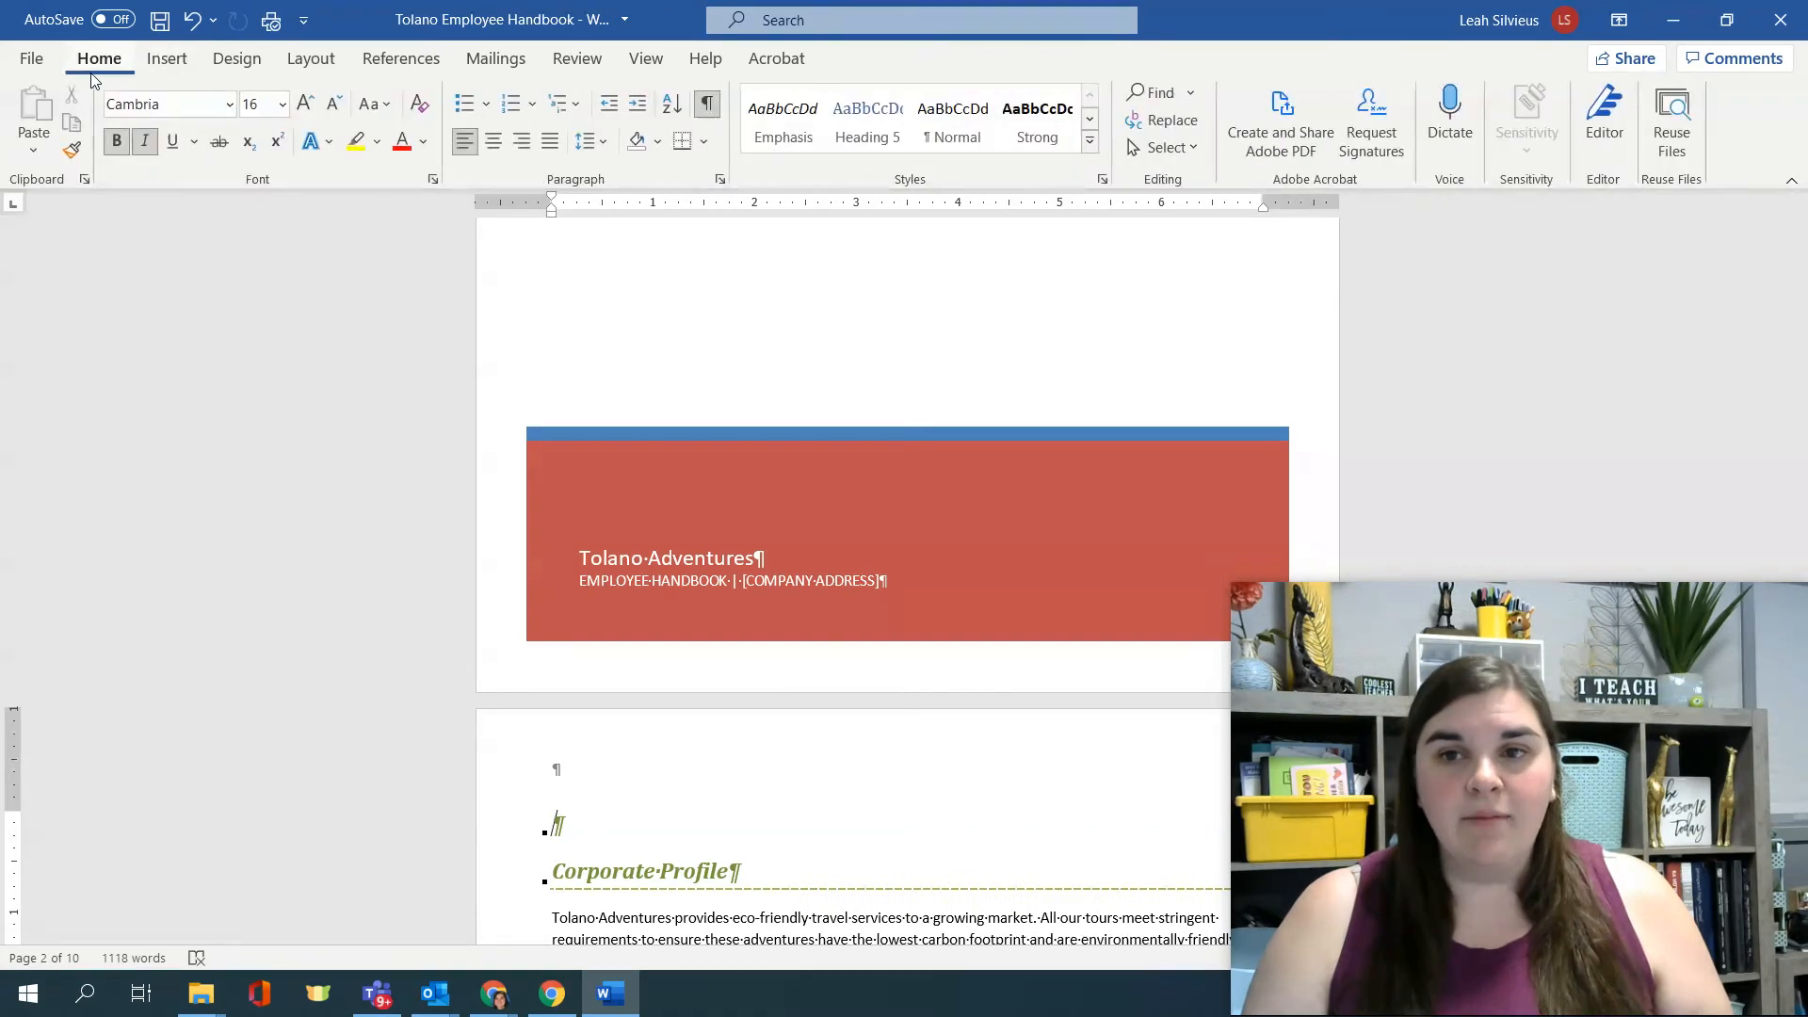
{"action": "left_click", "coordinate": [420, 104]}
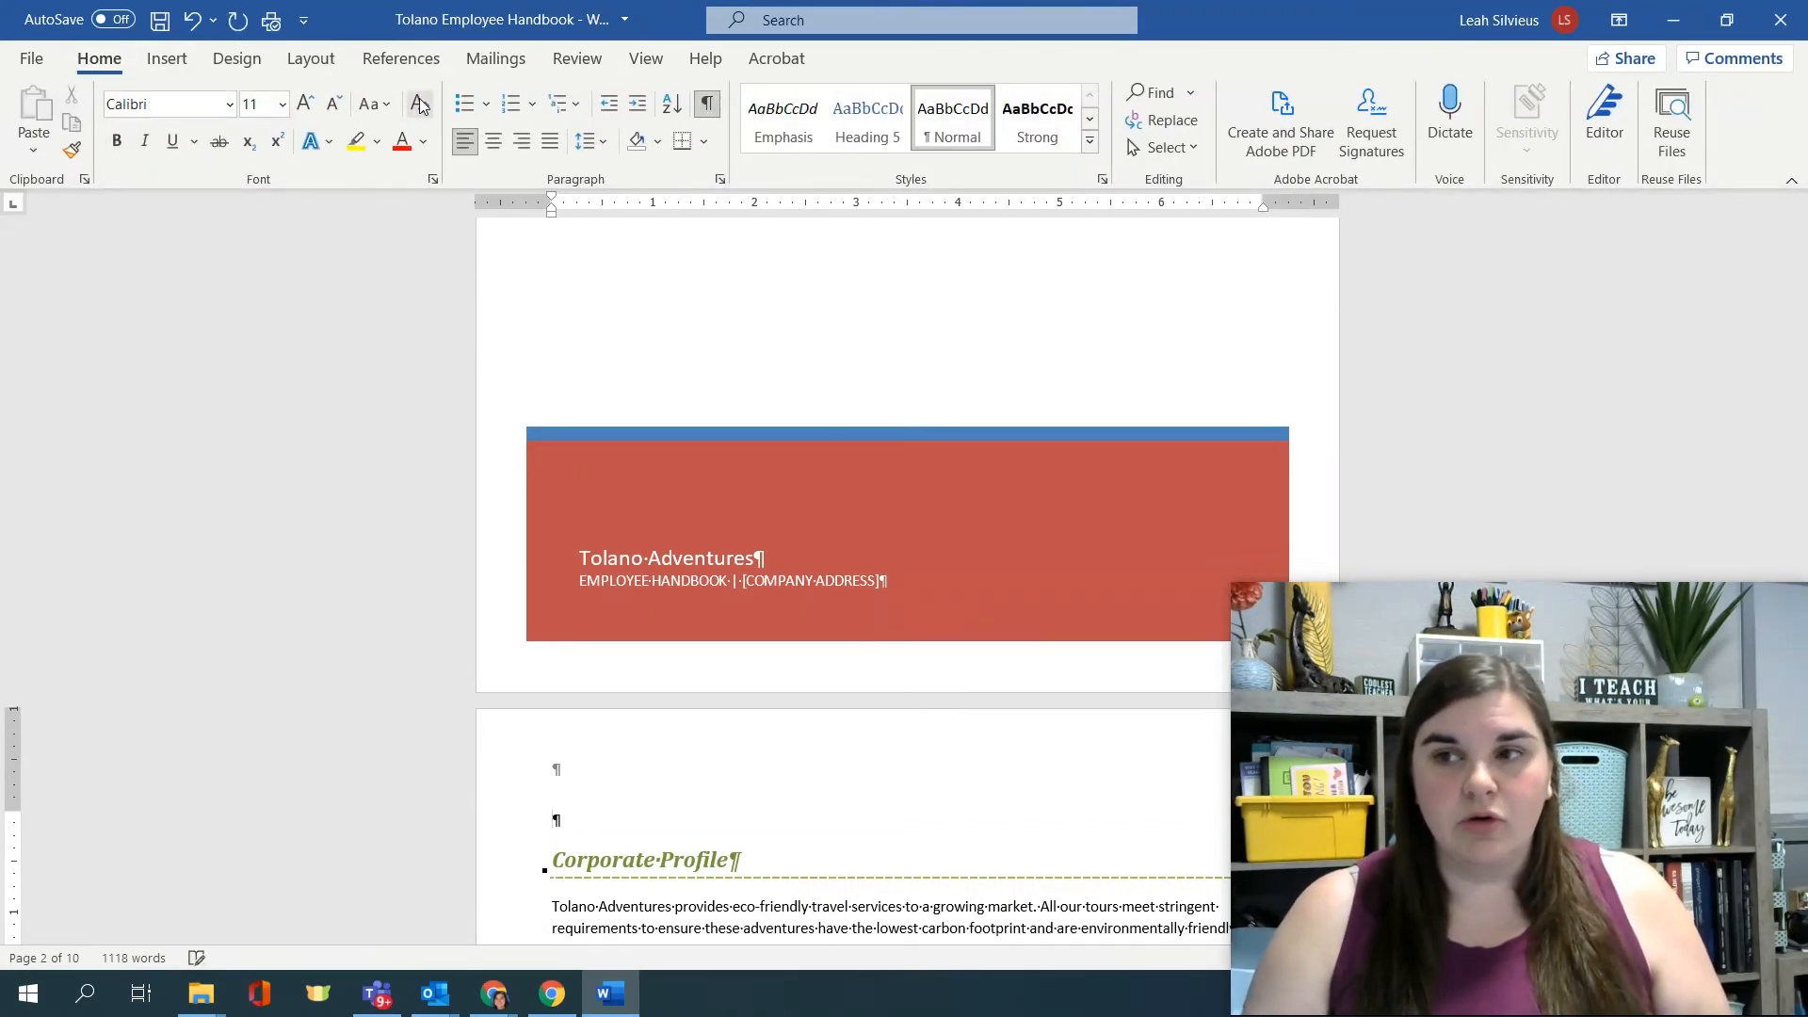
Apply the Title style to the blank line above Corporate Profile and insert the Title document property there.
{"action": "left_click", "coordinate": [1088, 144]}
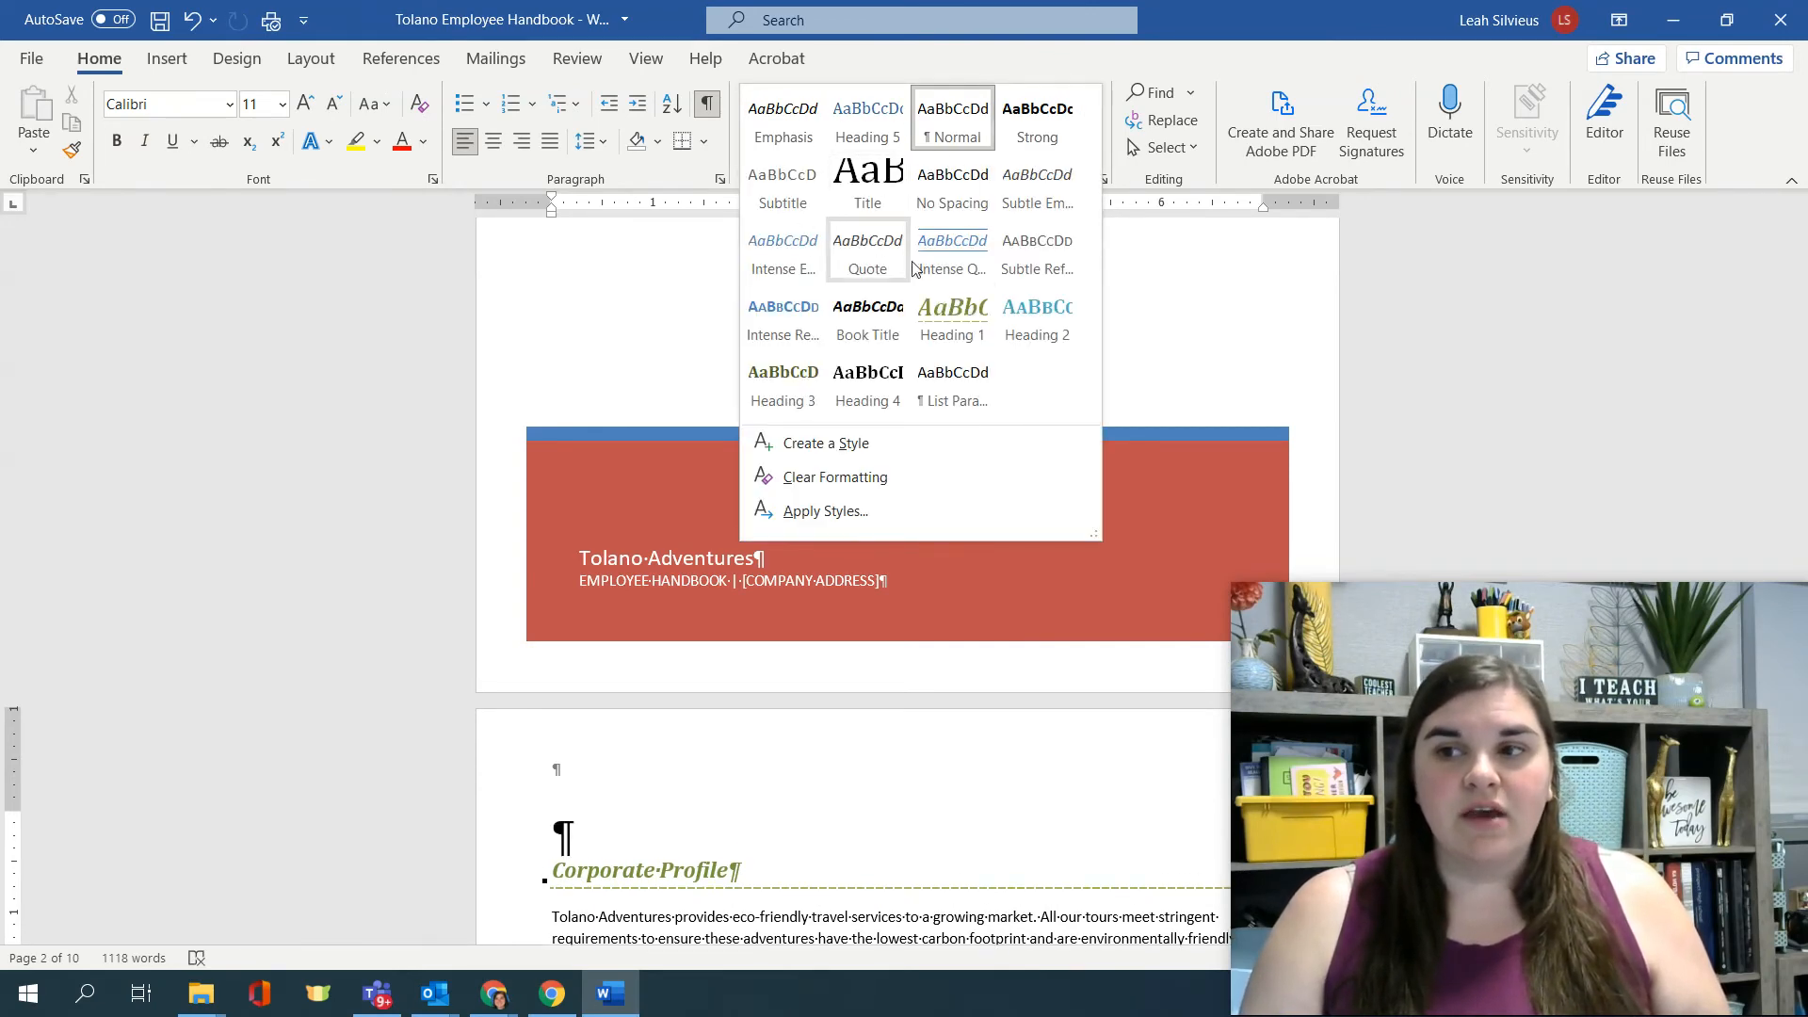
{"action": "left_click", "coordinate": [845, 184]}
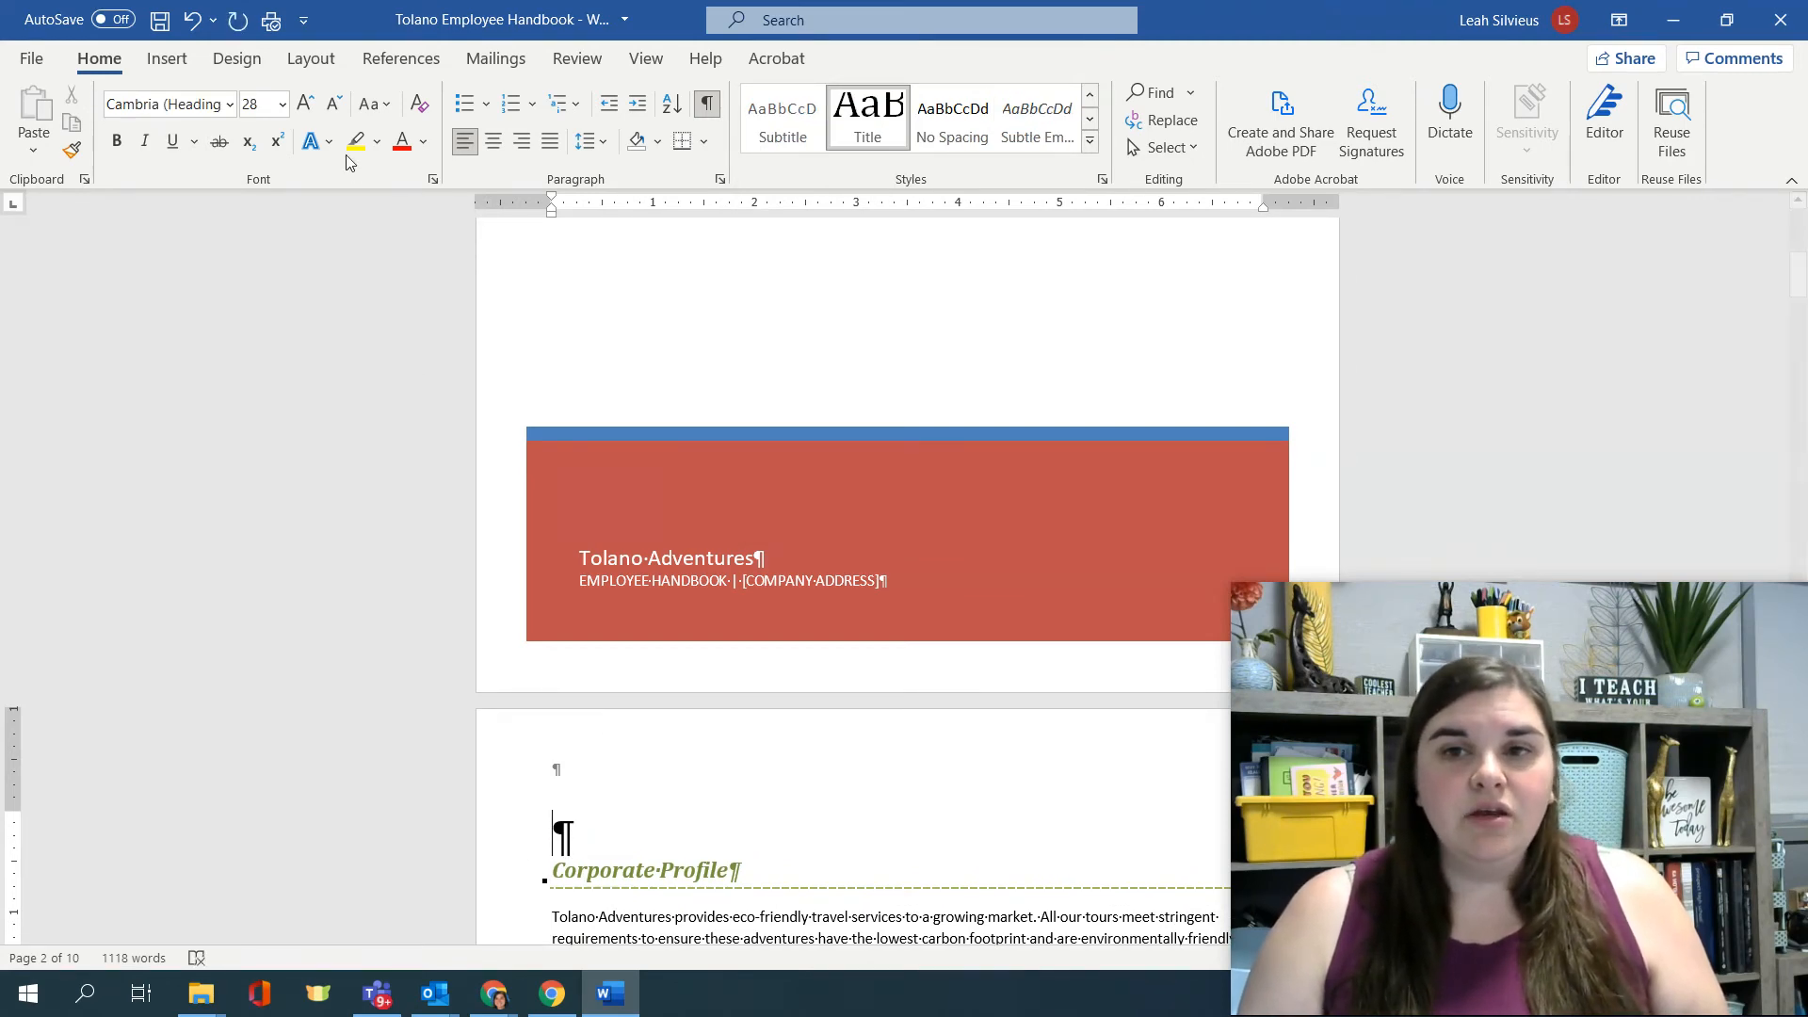
{"action": "left_click", "coordinate": [172, 64]}
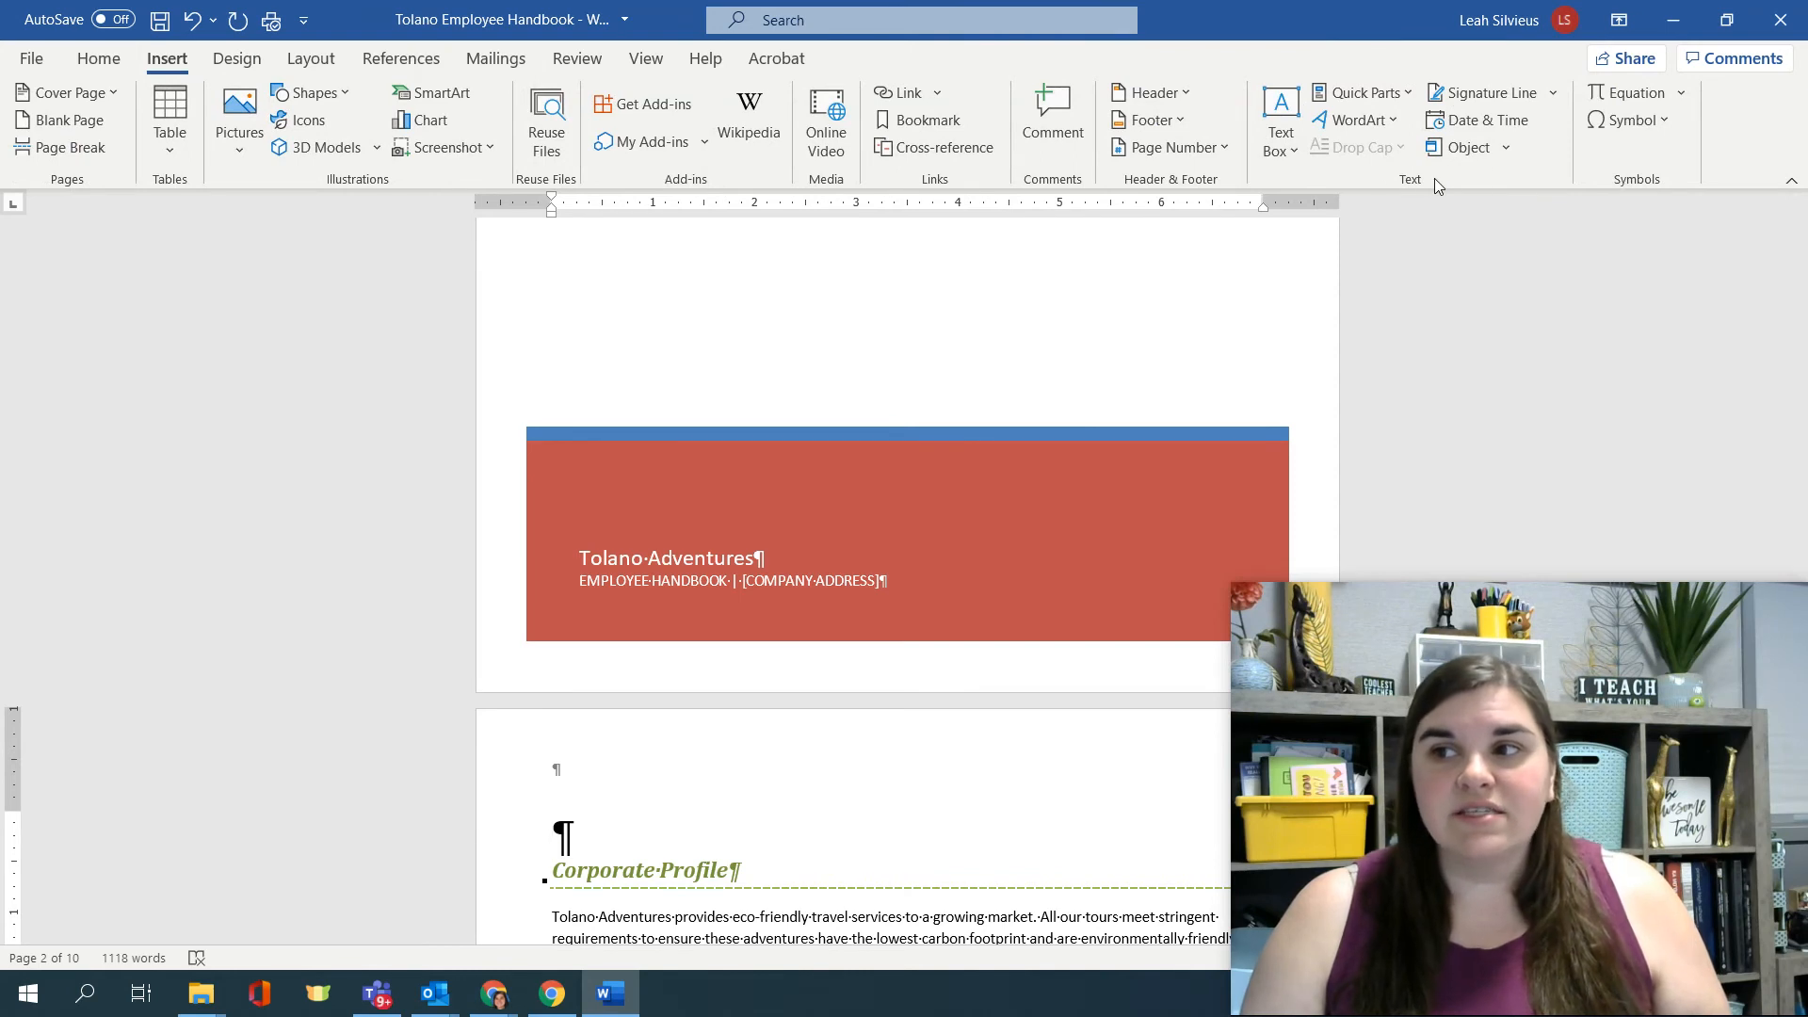
{"action": "left_click", "coordinate": [1370, 93]}
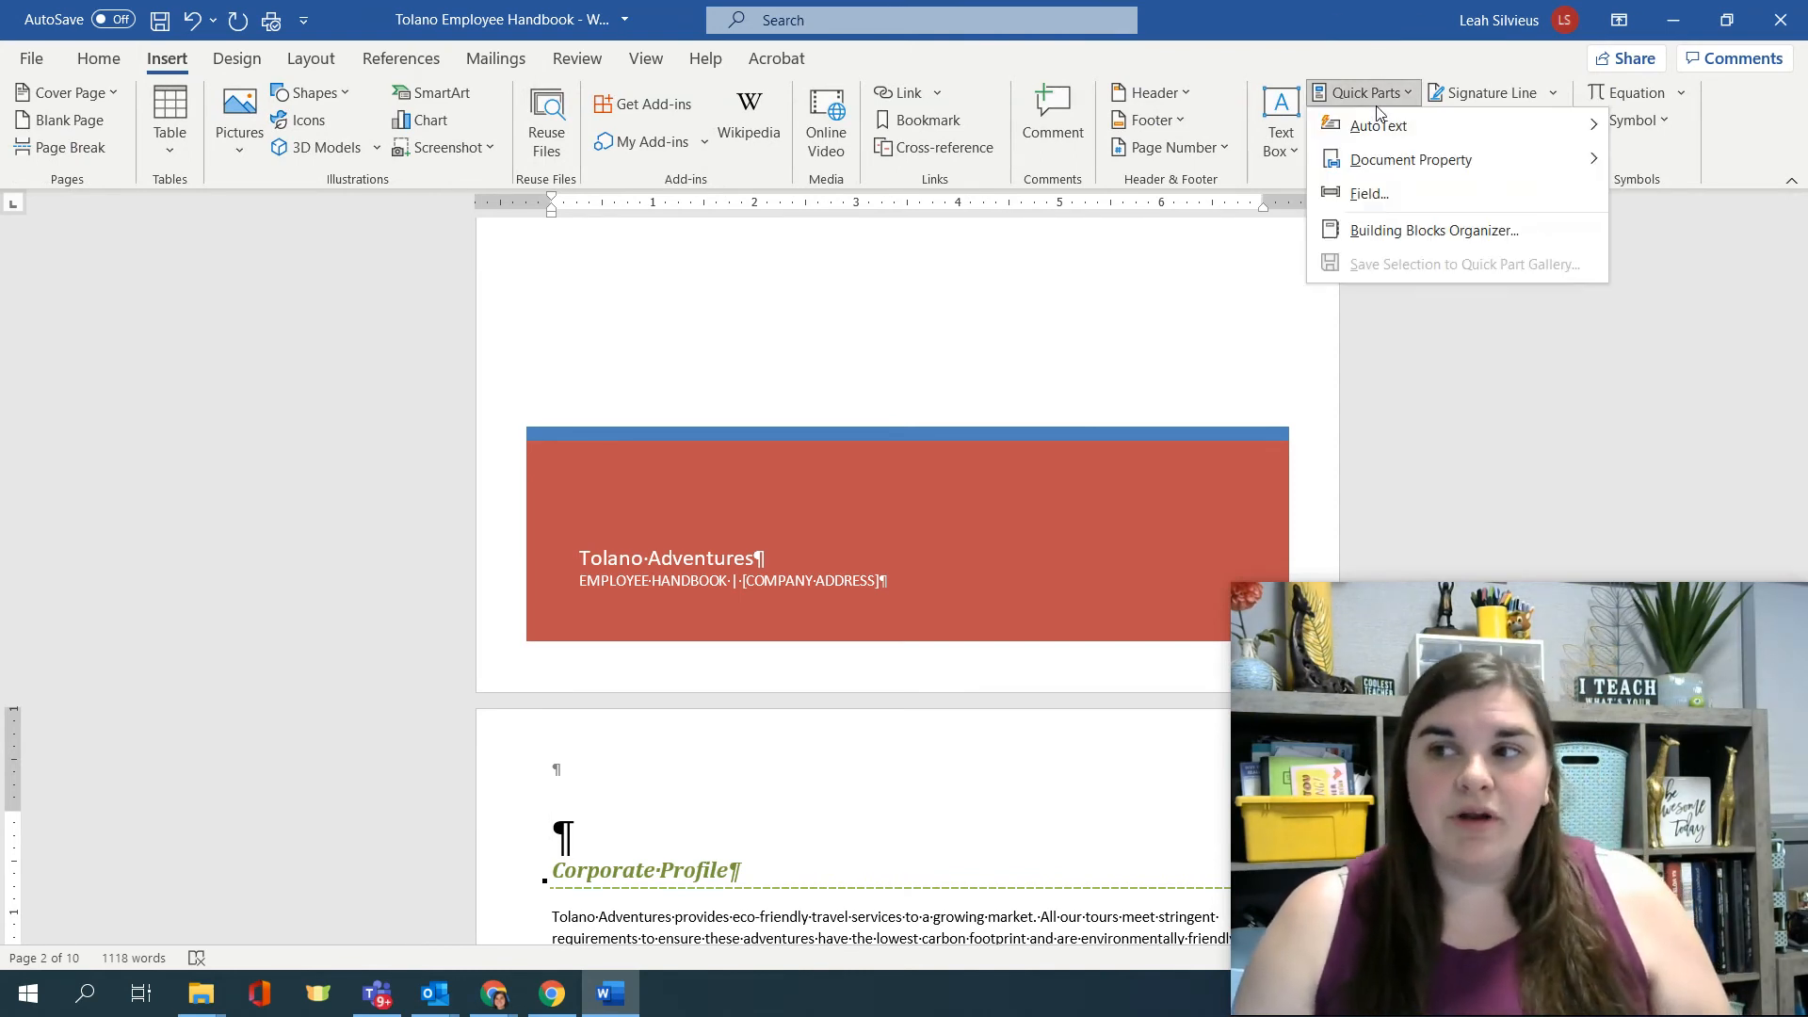
{"action": "mouse_move", "coordinate": [1396, 167]}
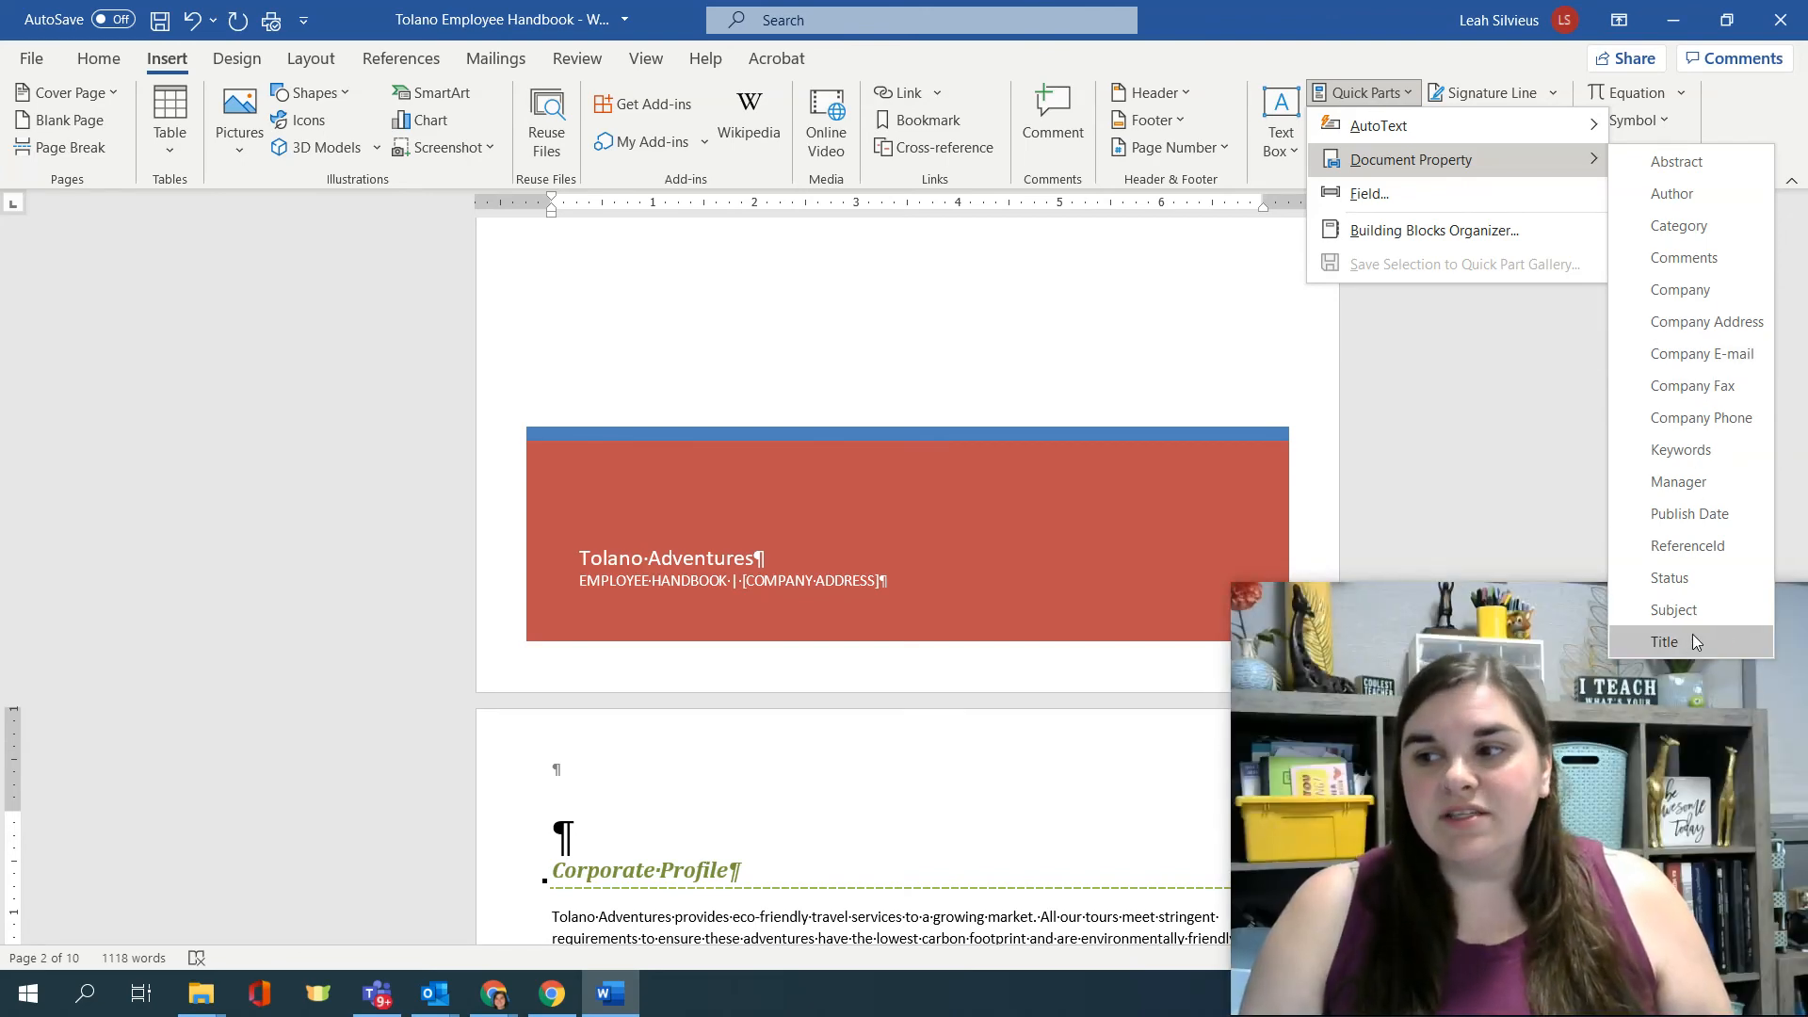
{"action": "left_click", "coordinate": [1692, 638]}
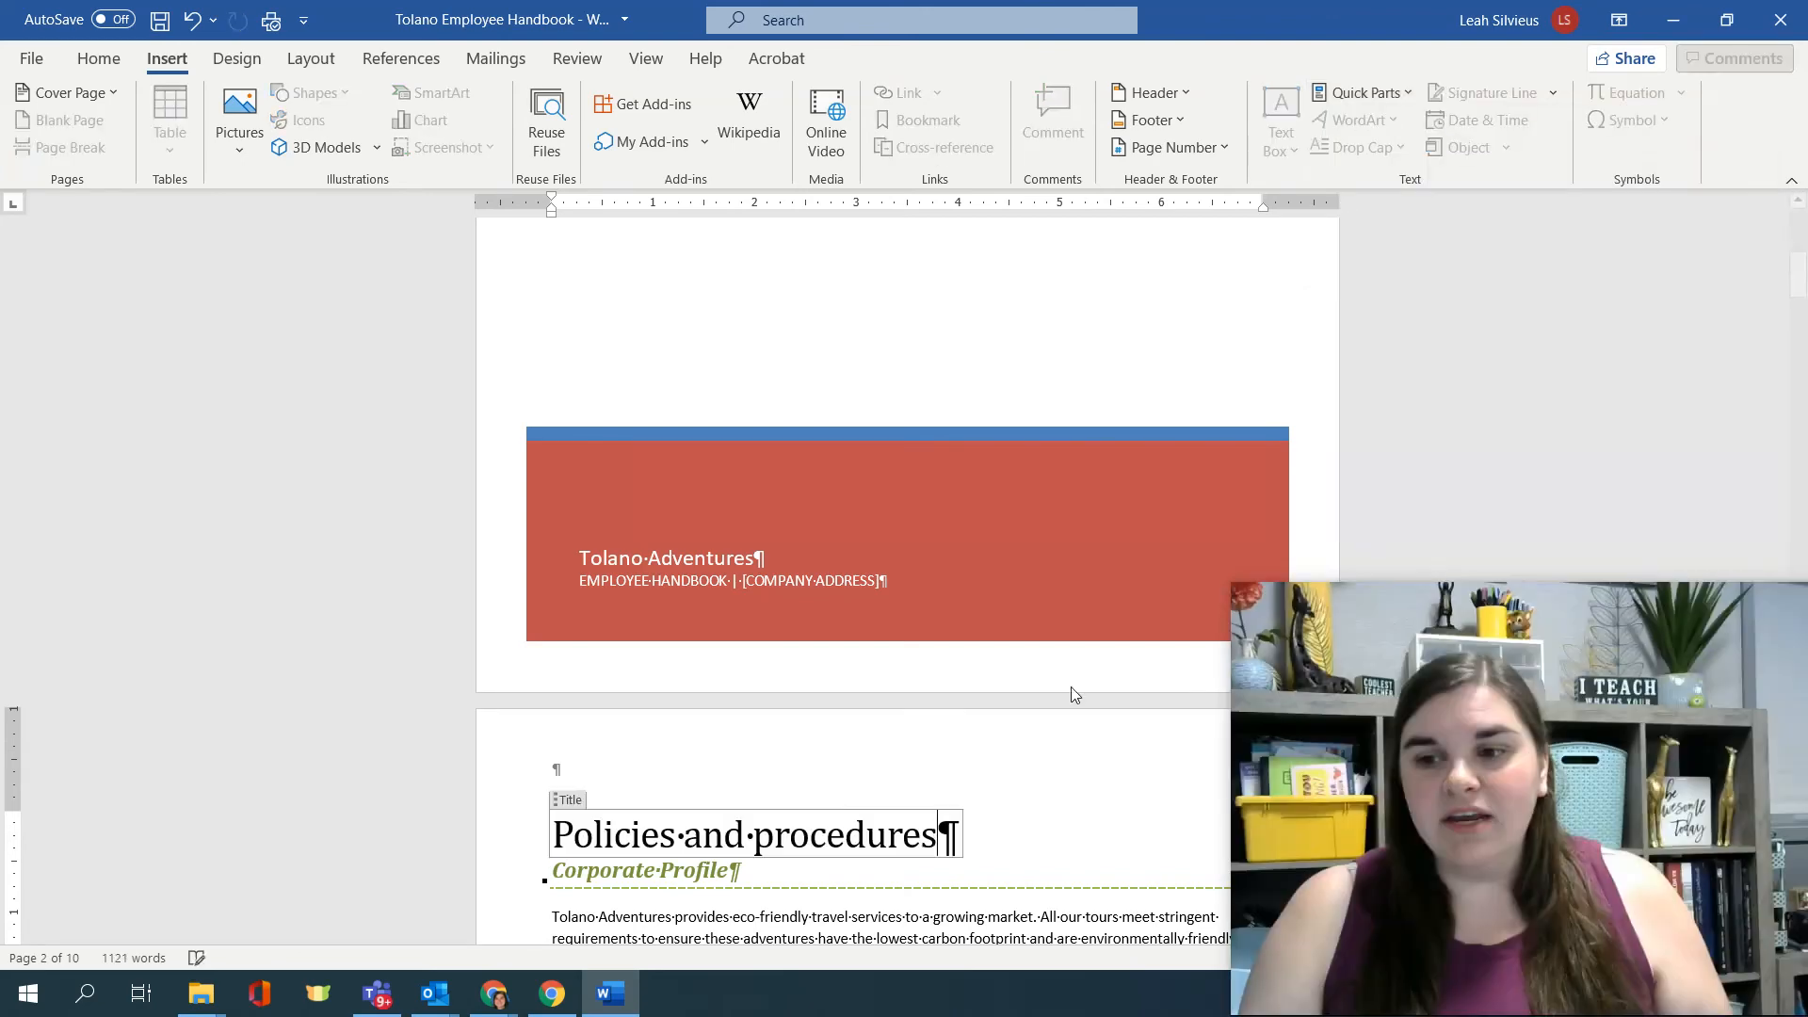
{"action": "left_click", "coordinate": [600, 834]}
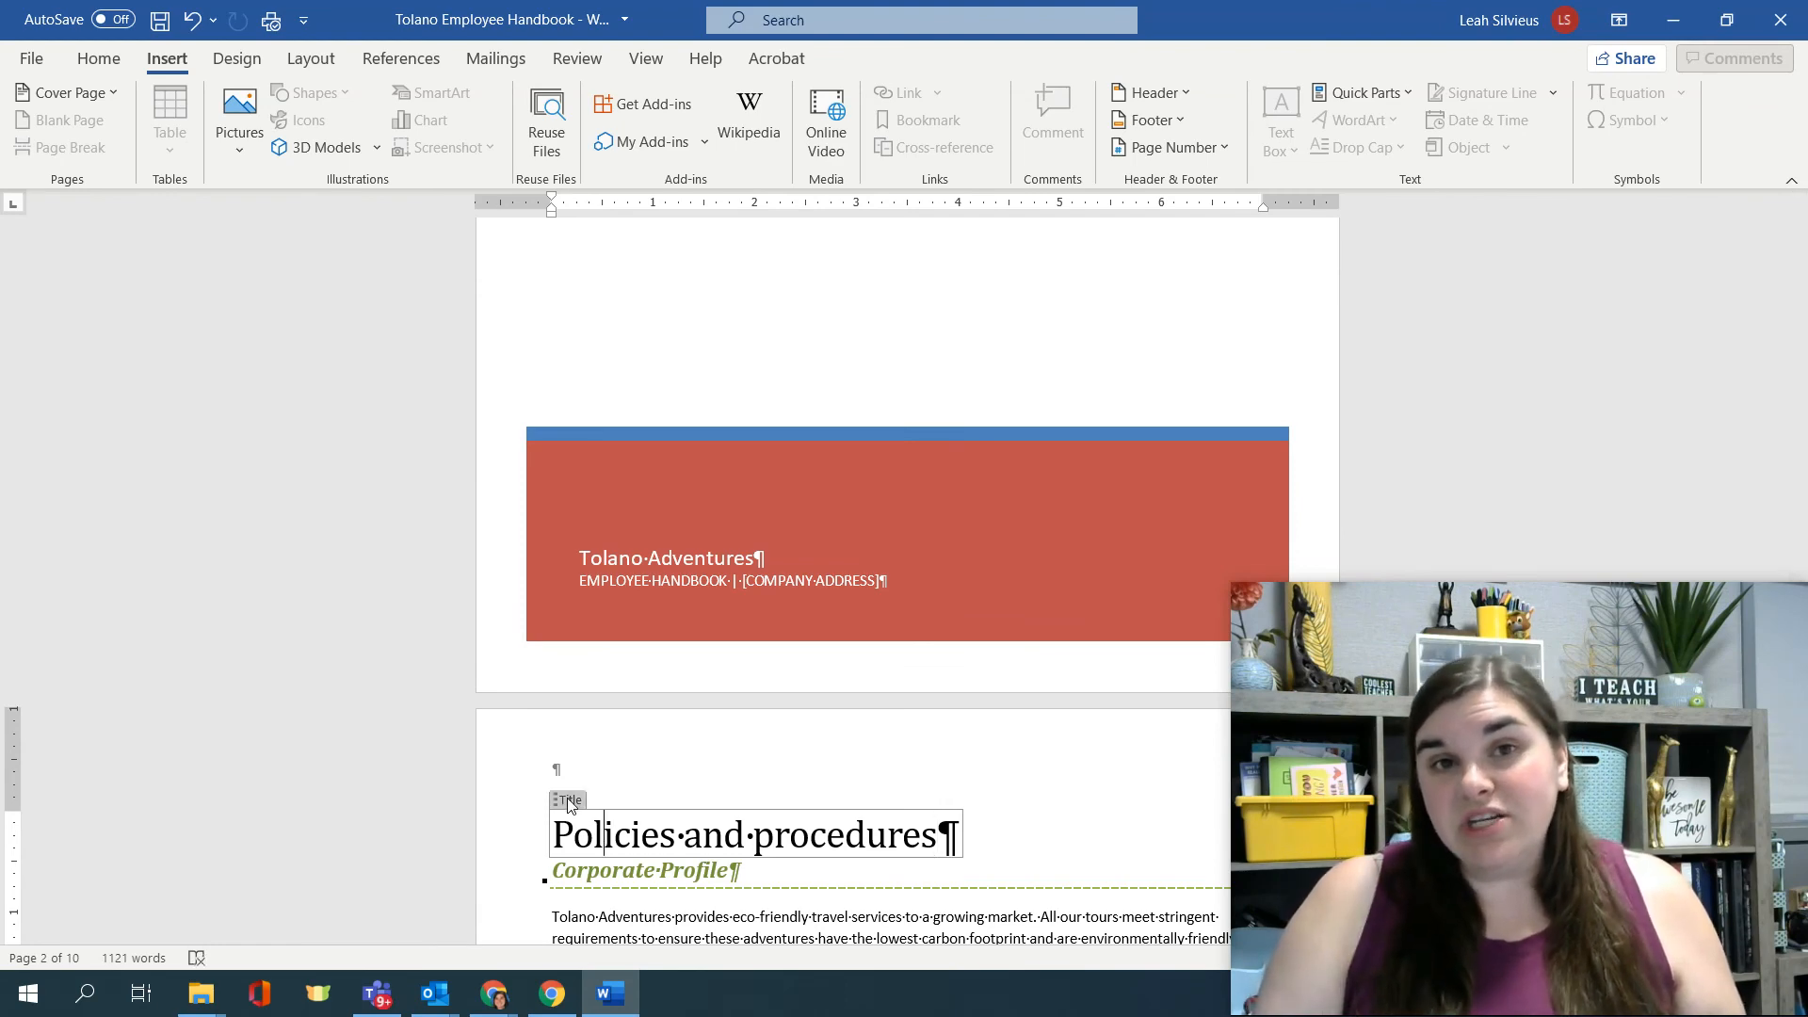